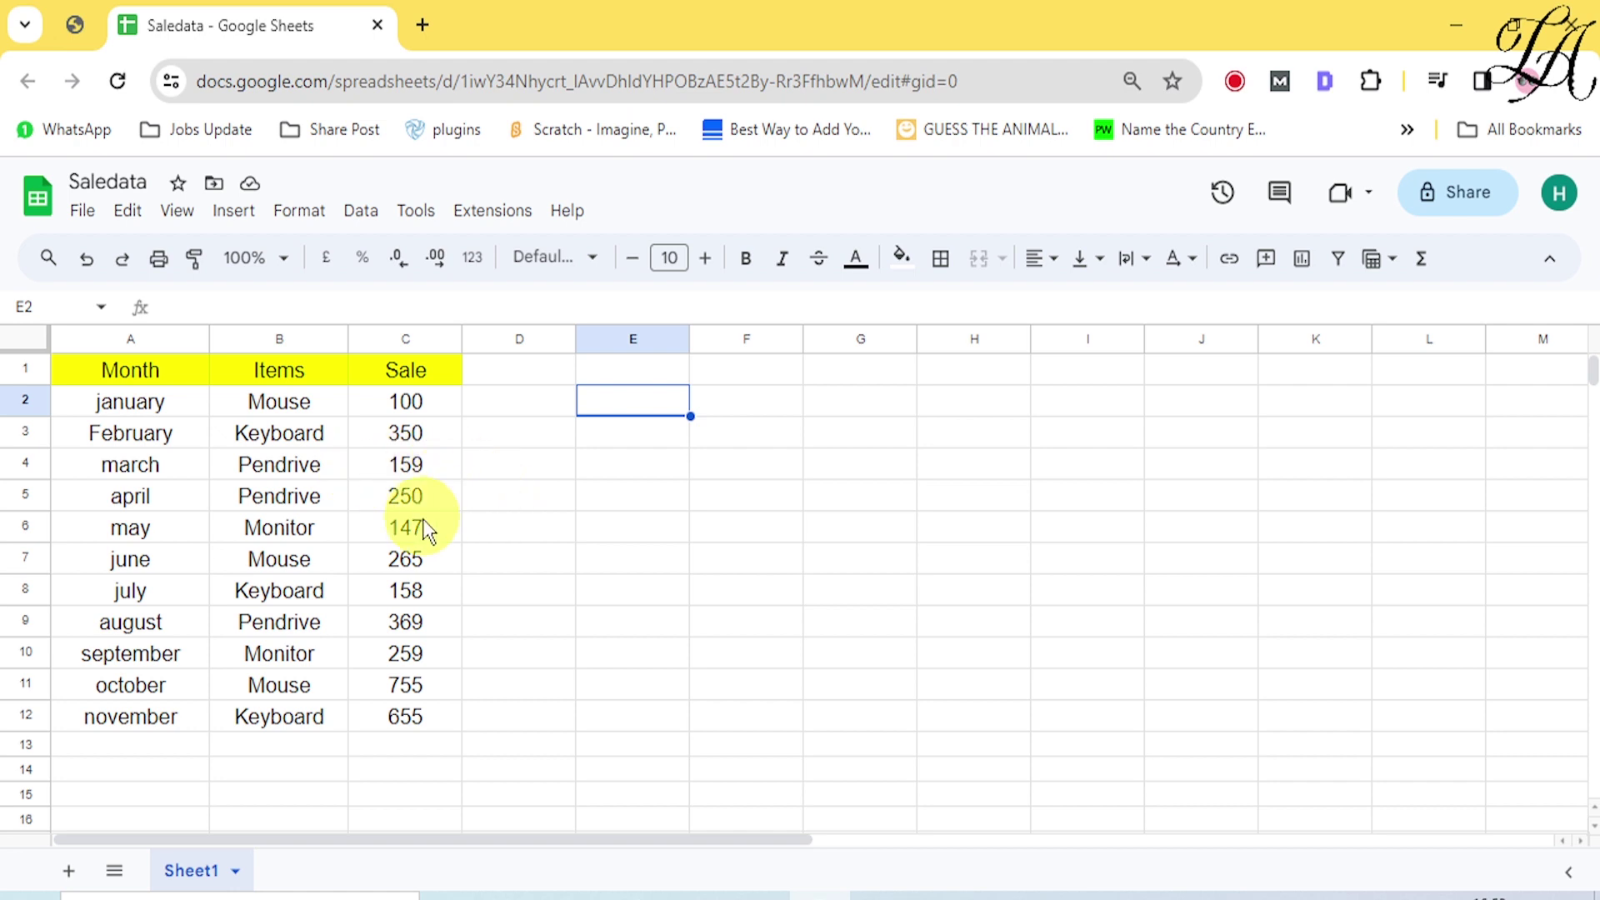
Under the File menu, bring up Share with others and Publish to web for Saledata
left_click(82, 214)
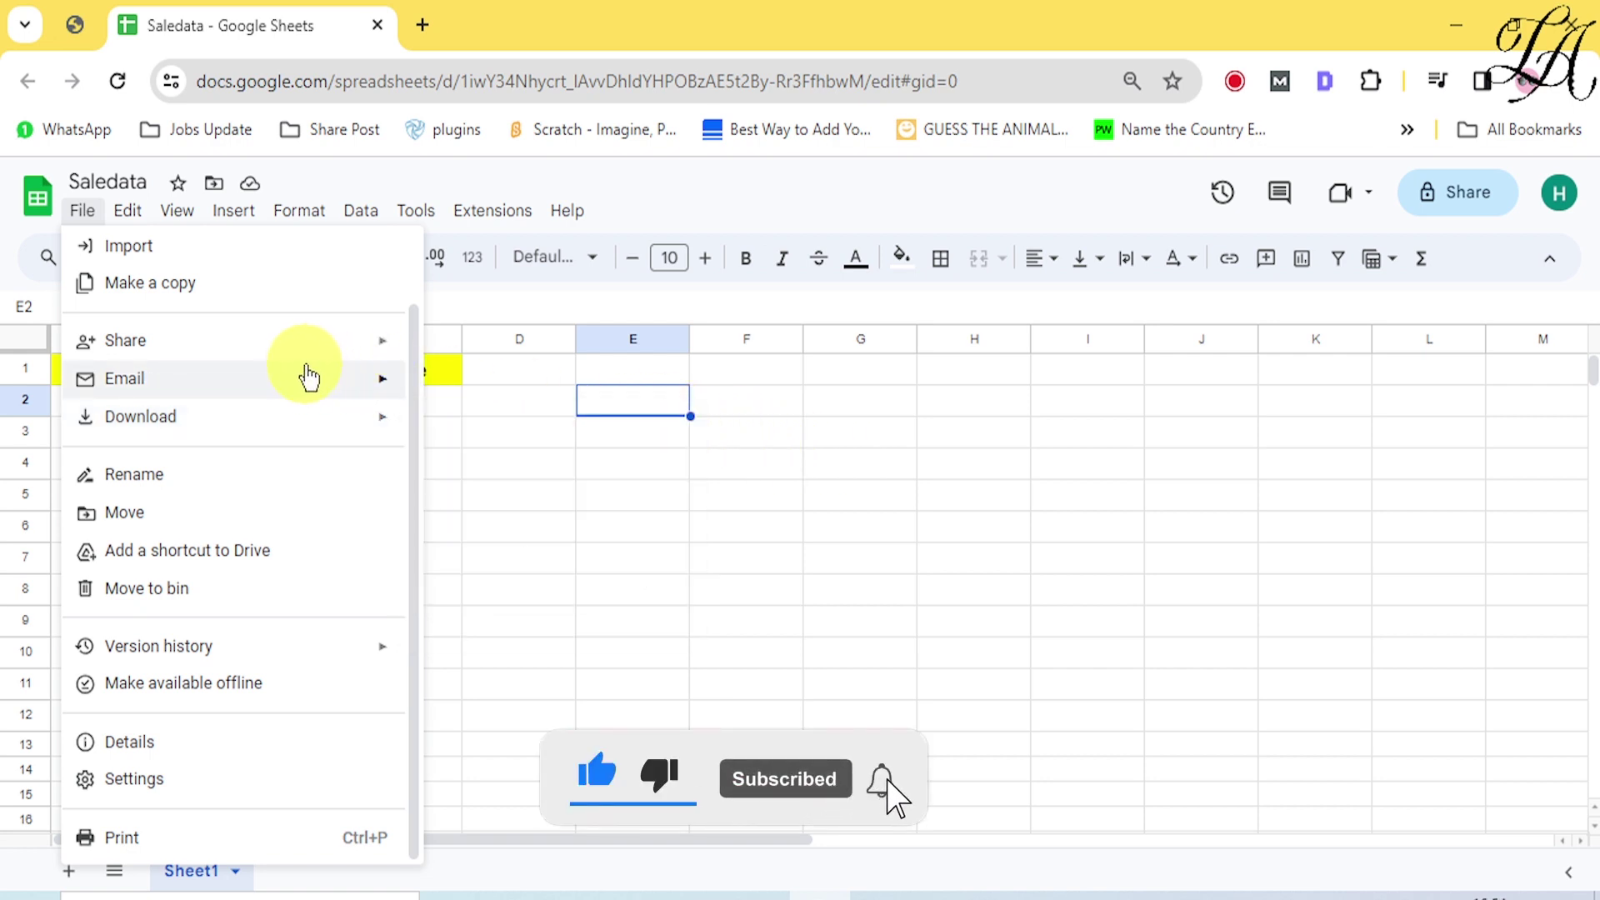
mouse_move(125, 341)
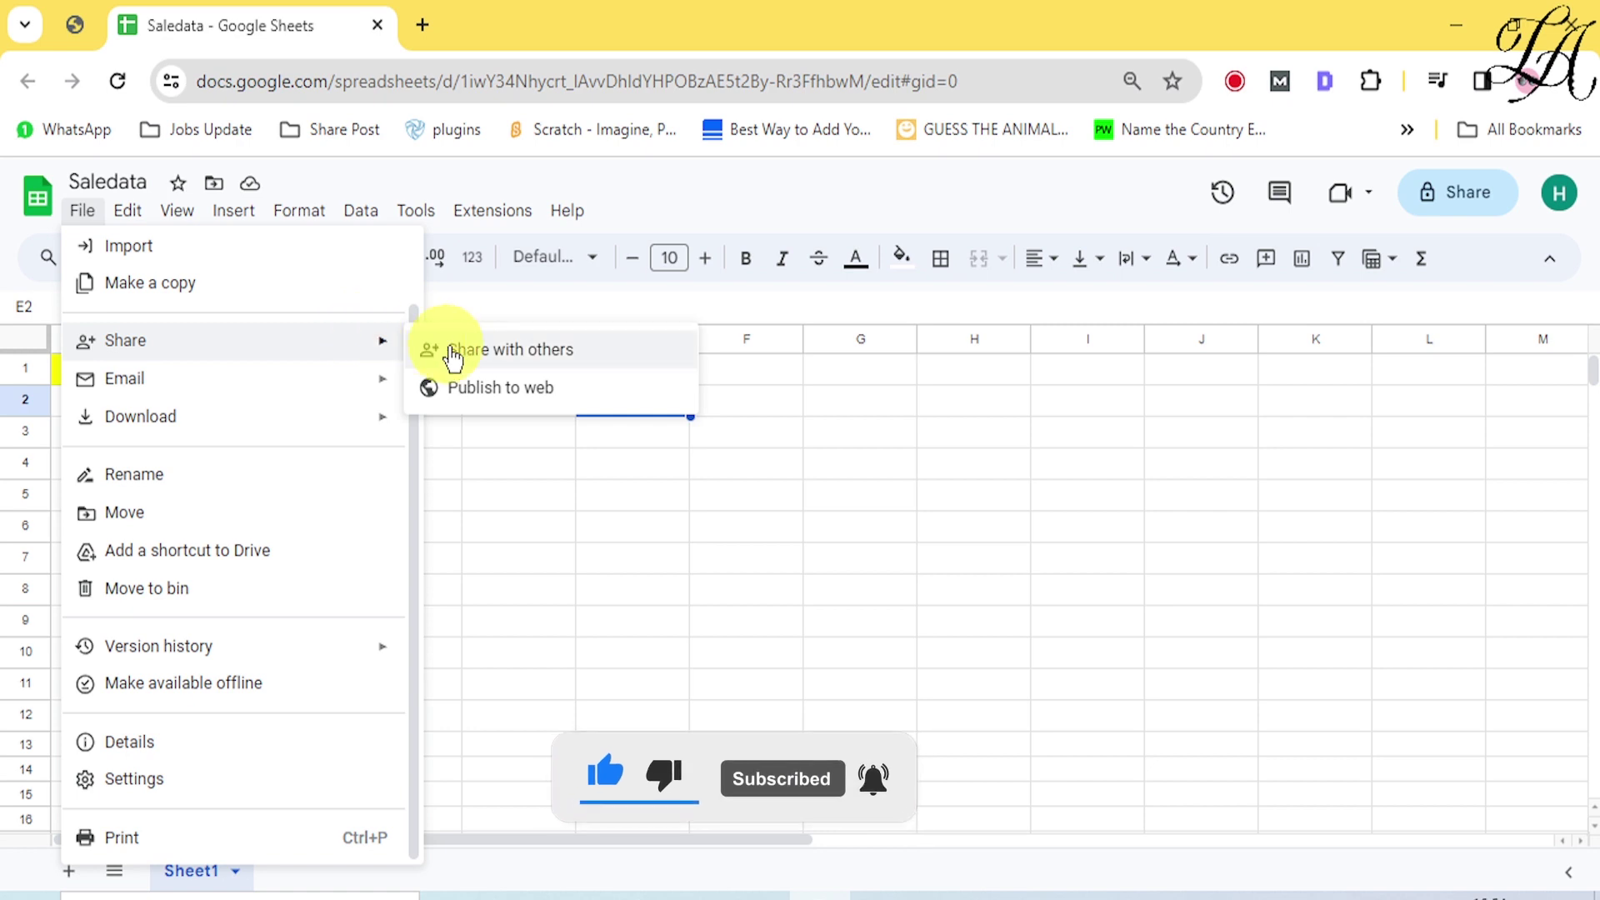
Go to Publish to web, keep Entire Document selected, and expand Published content and settings
left_click(470, 387)
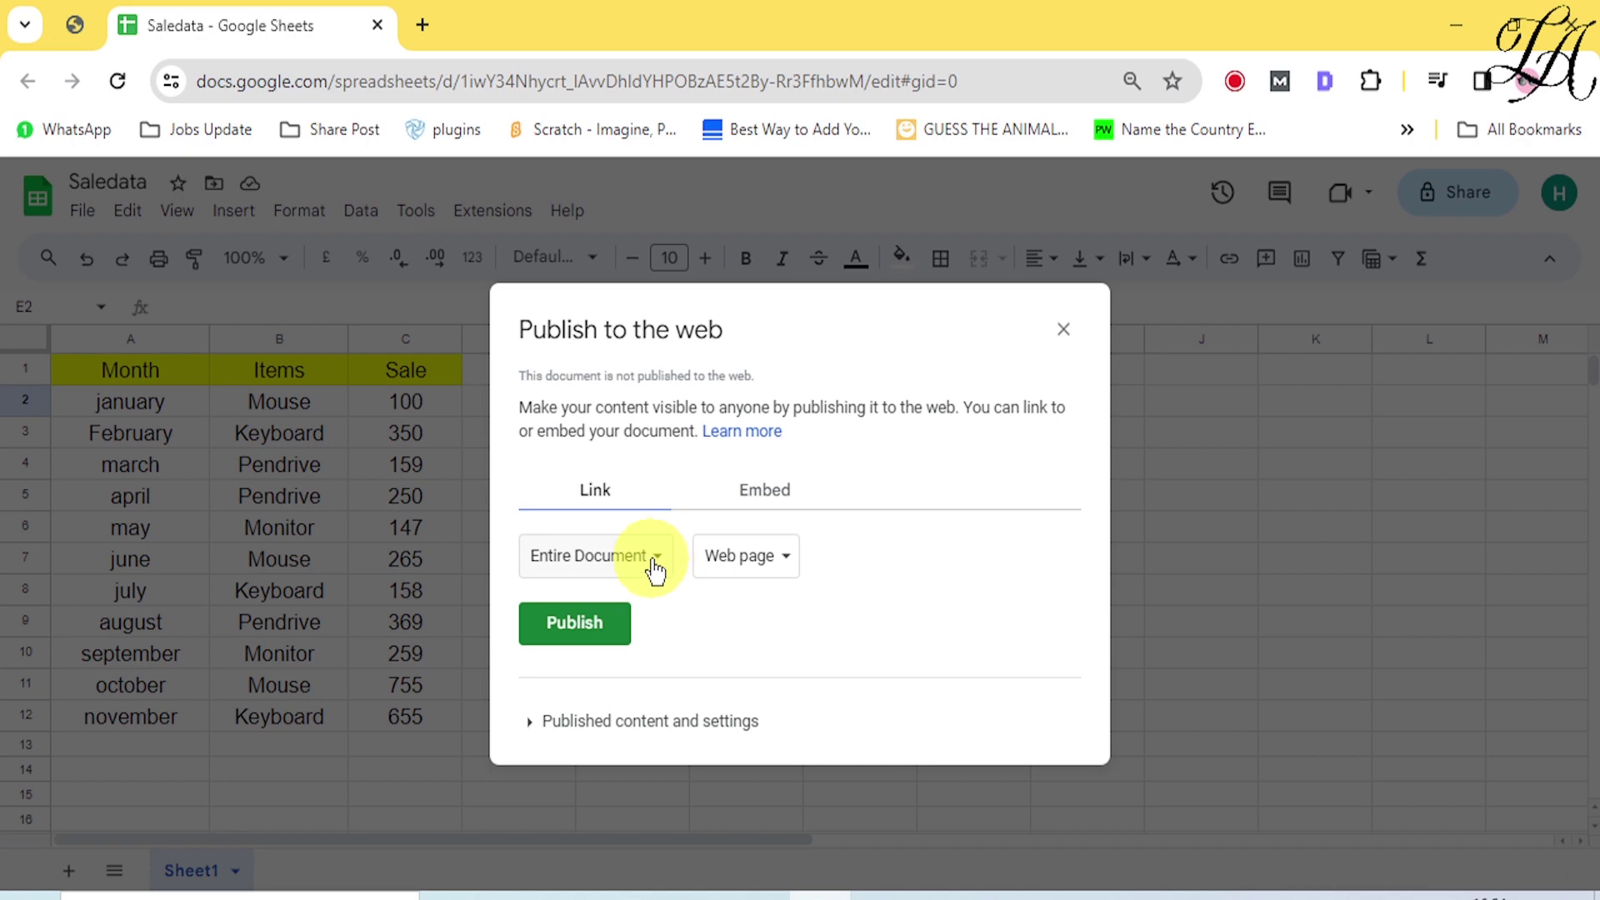
left_click(657, 570)
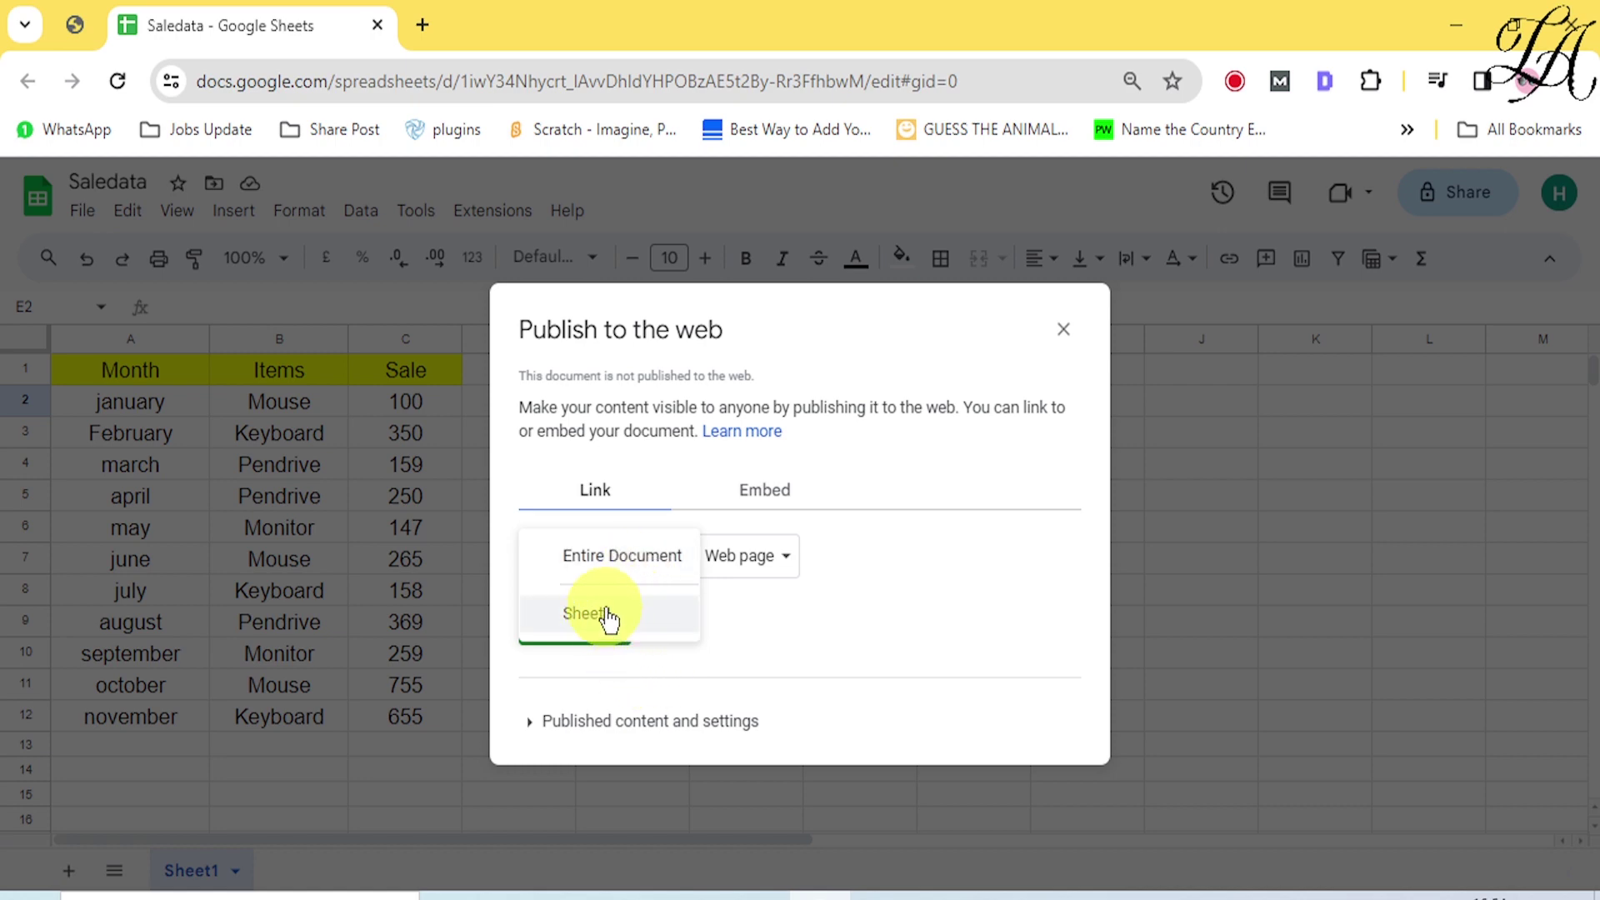
left_click(784, 609)
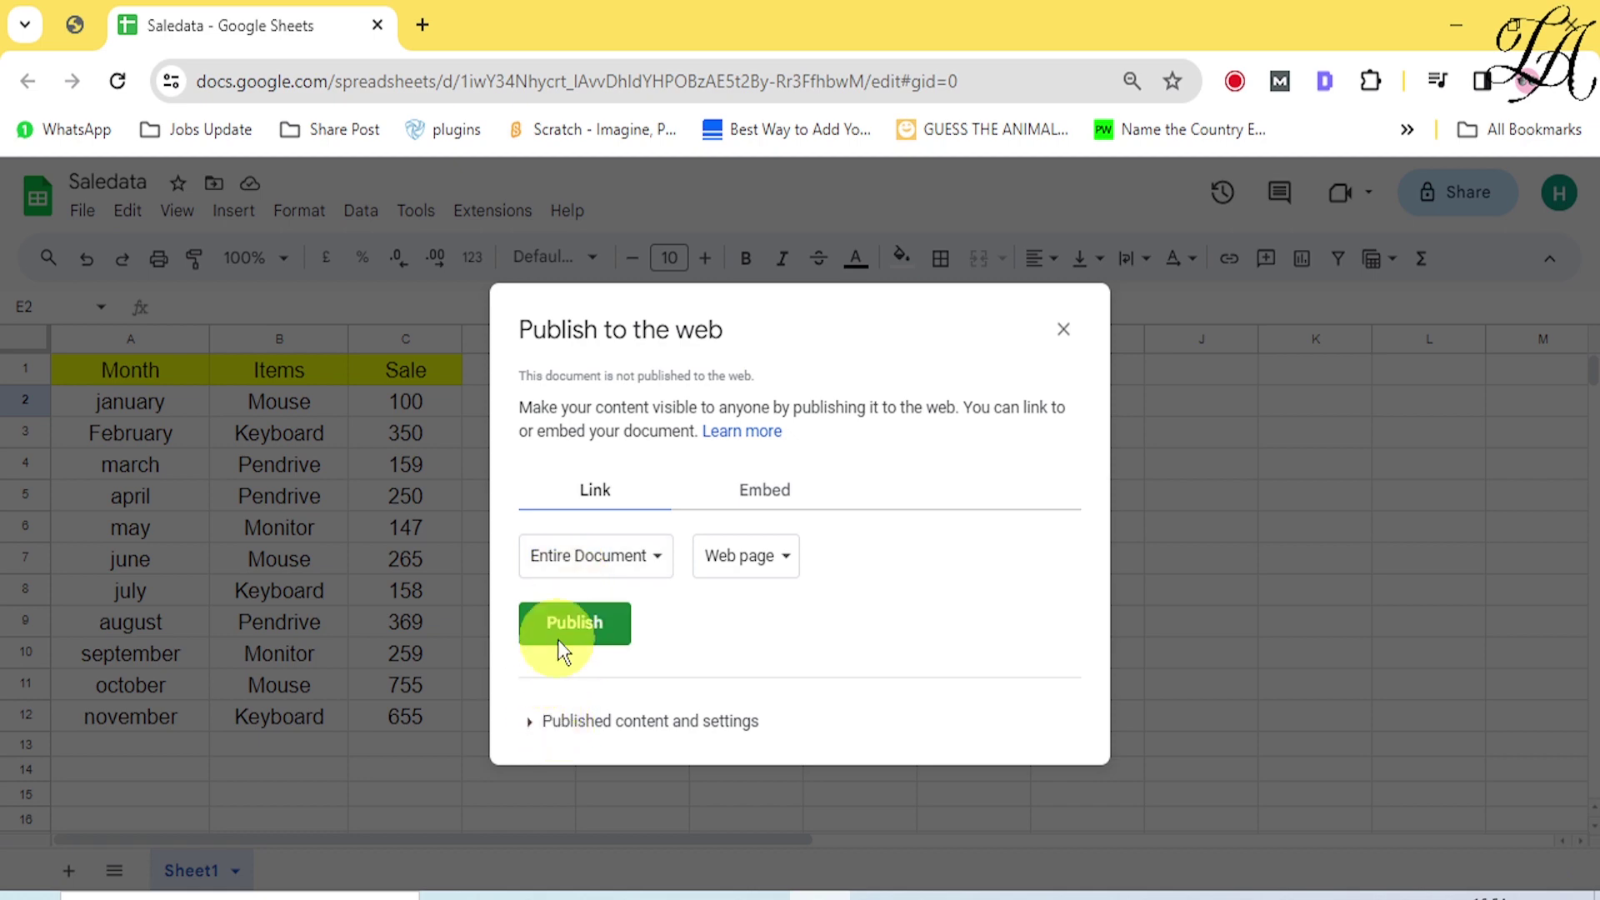
left_click(529, 722)
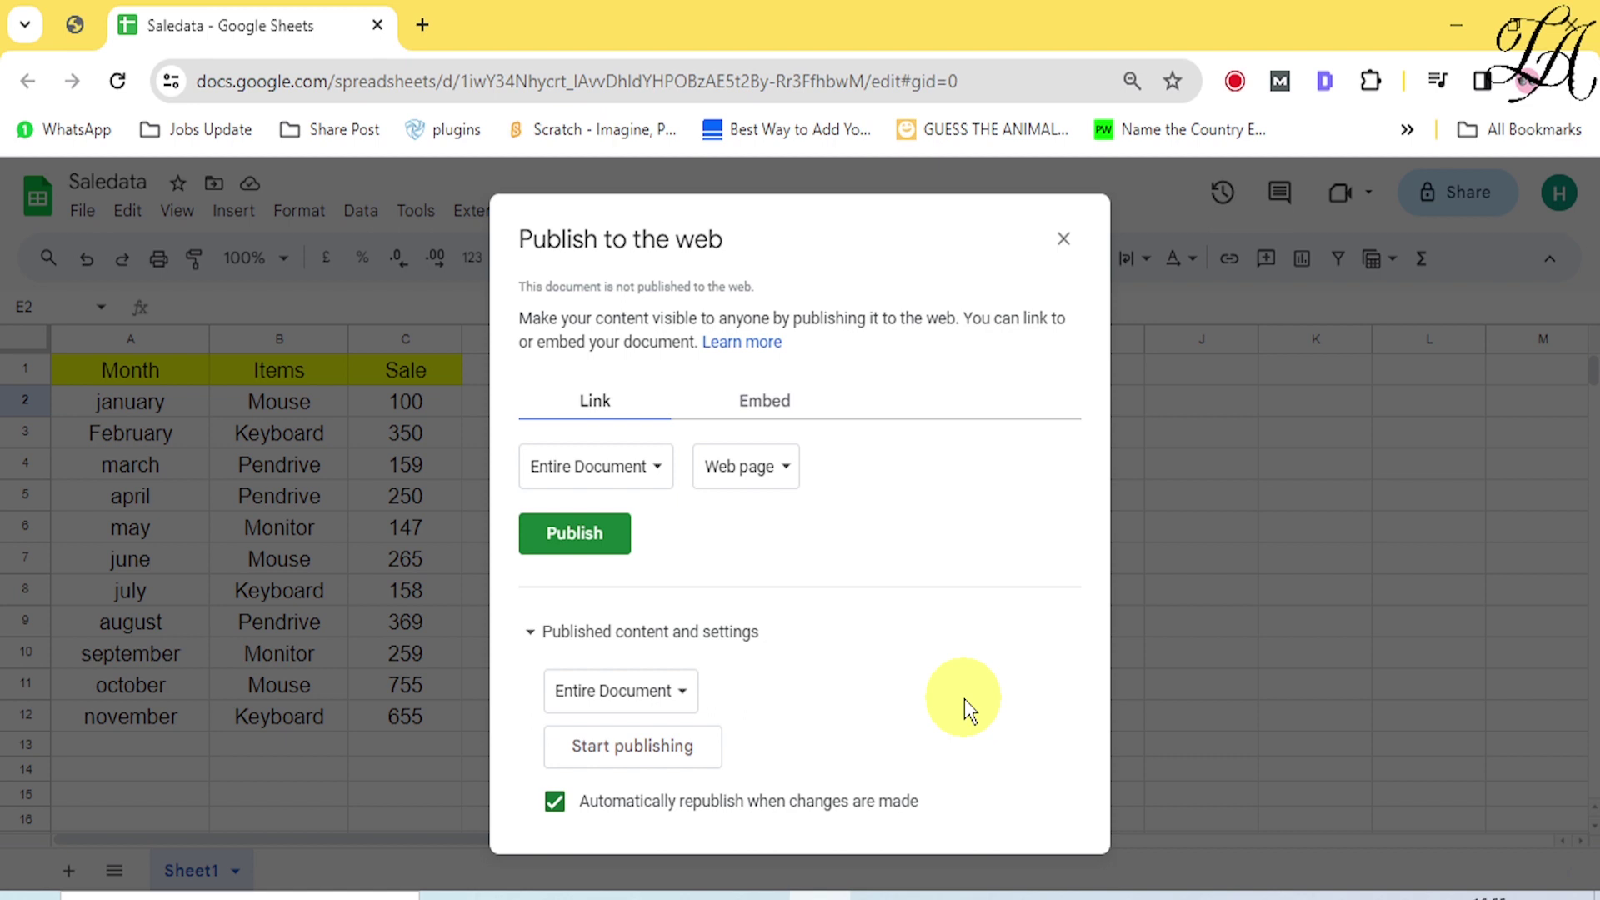
Publish Saledata as a web page, copy its public link, and switch to Excel's blank Book1
left_click(584, 536)
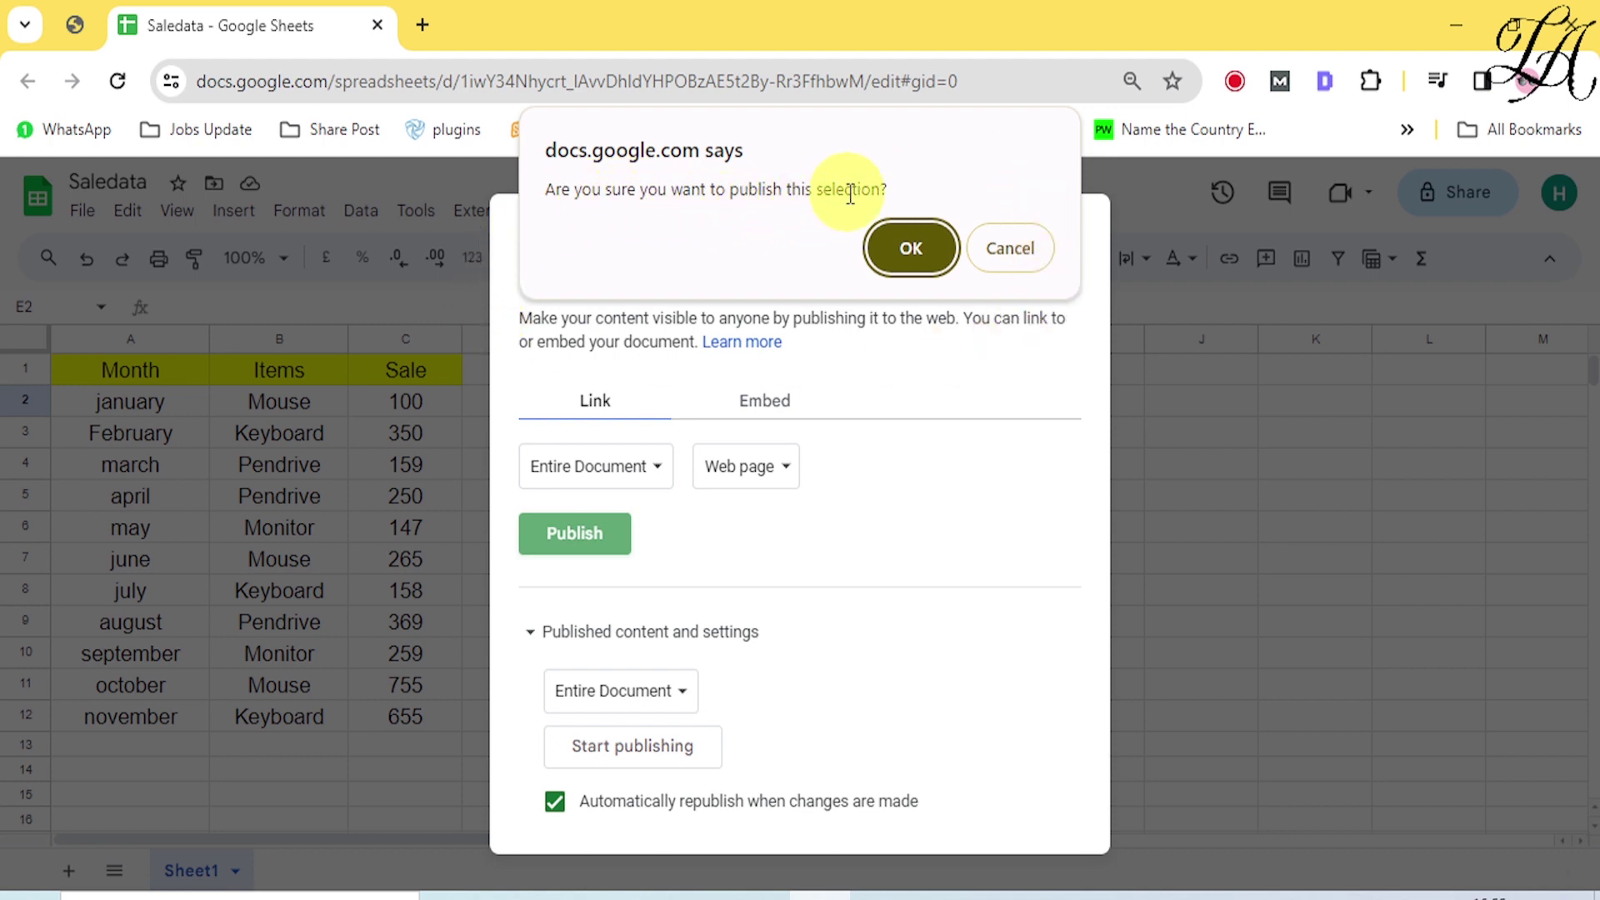
left_click(910, 247)
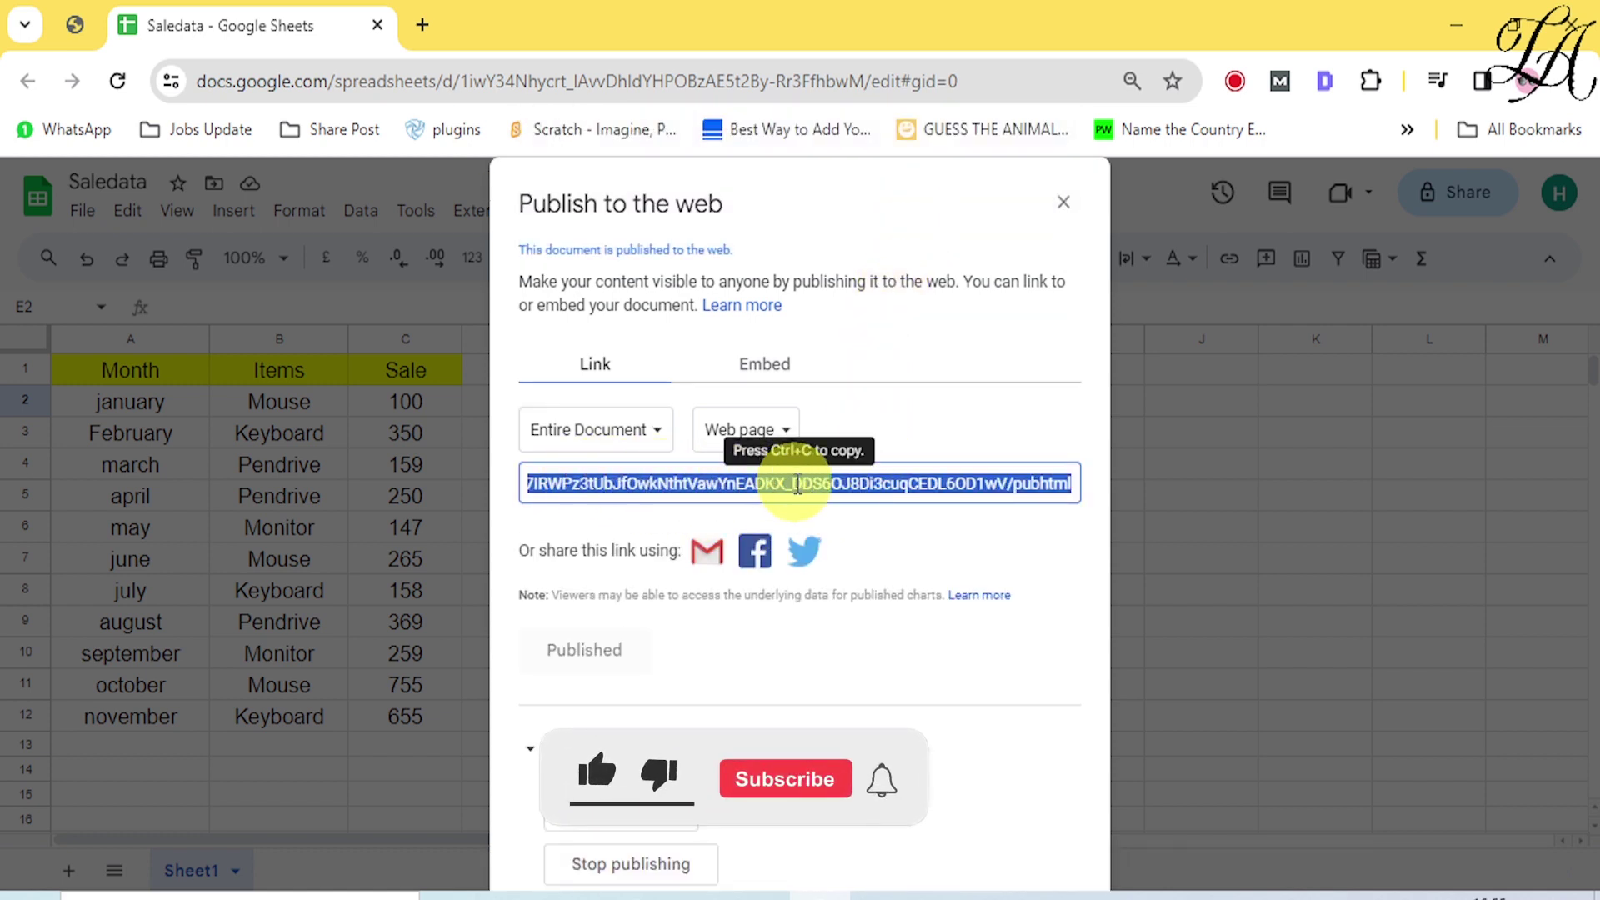
right_click(798, 486)
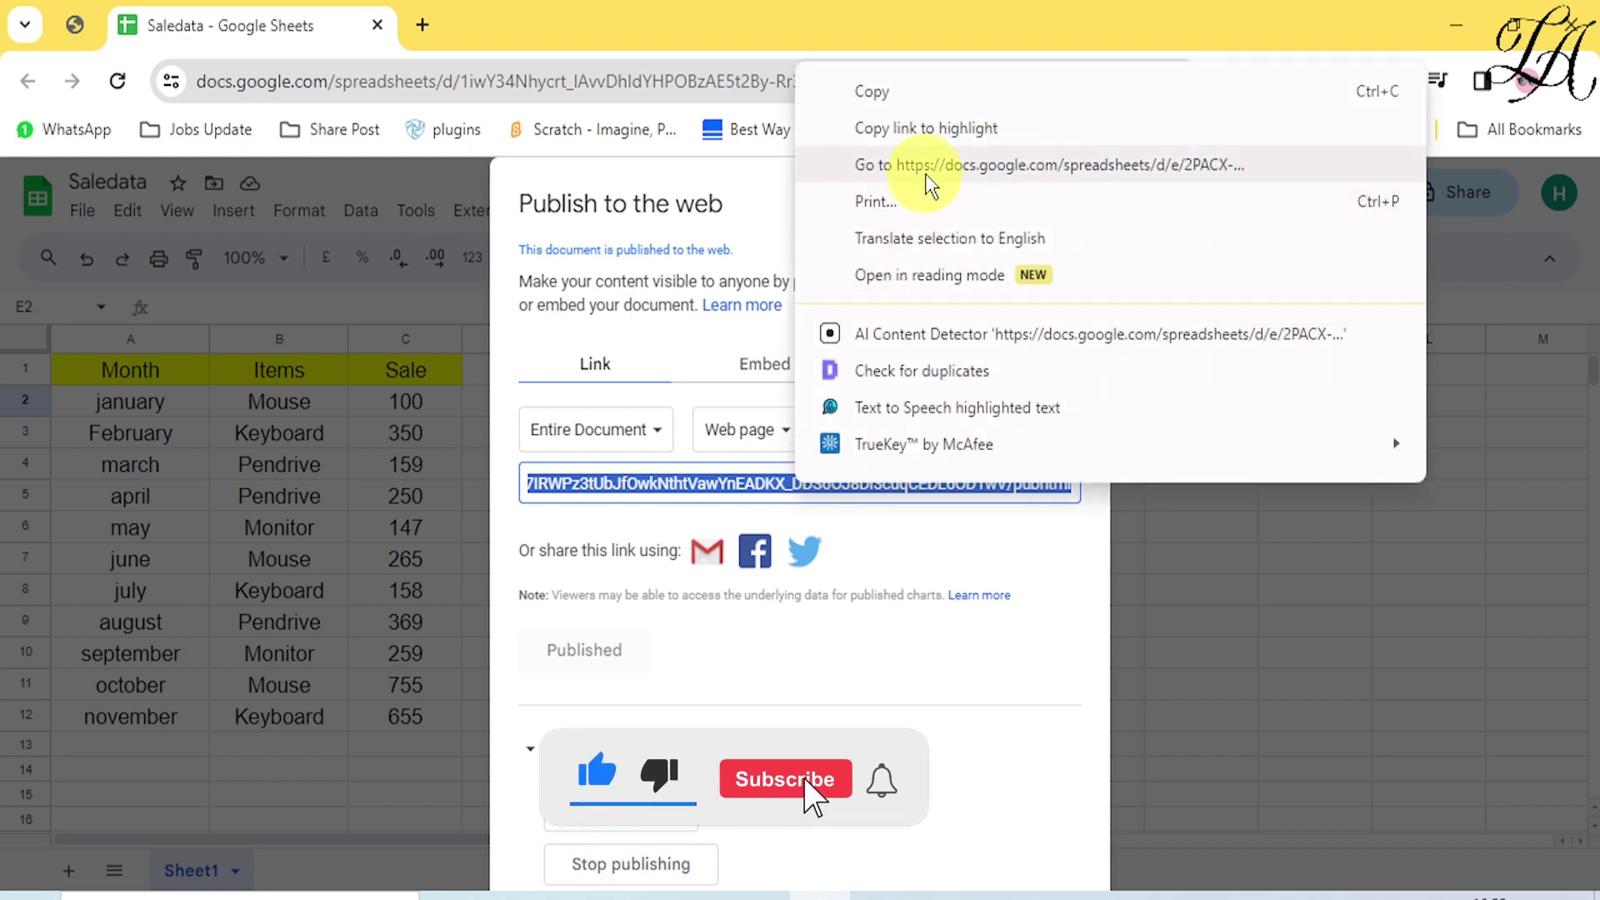
left_click(933, 94)
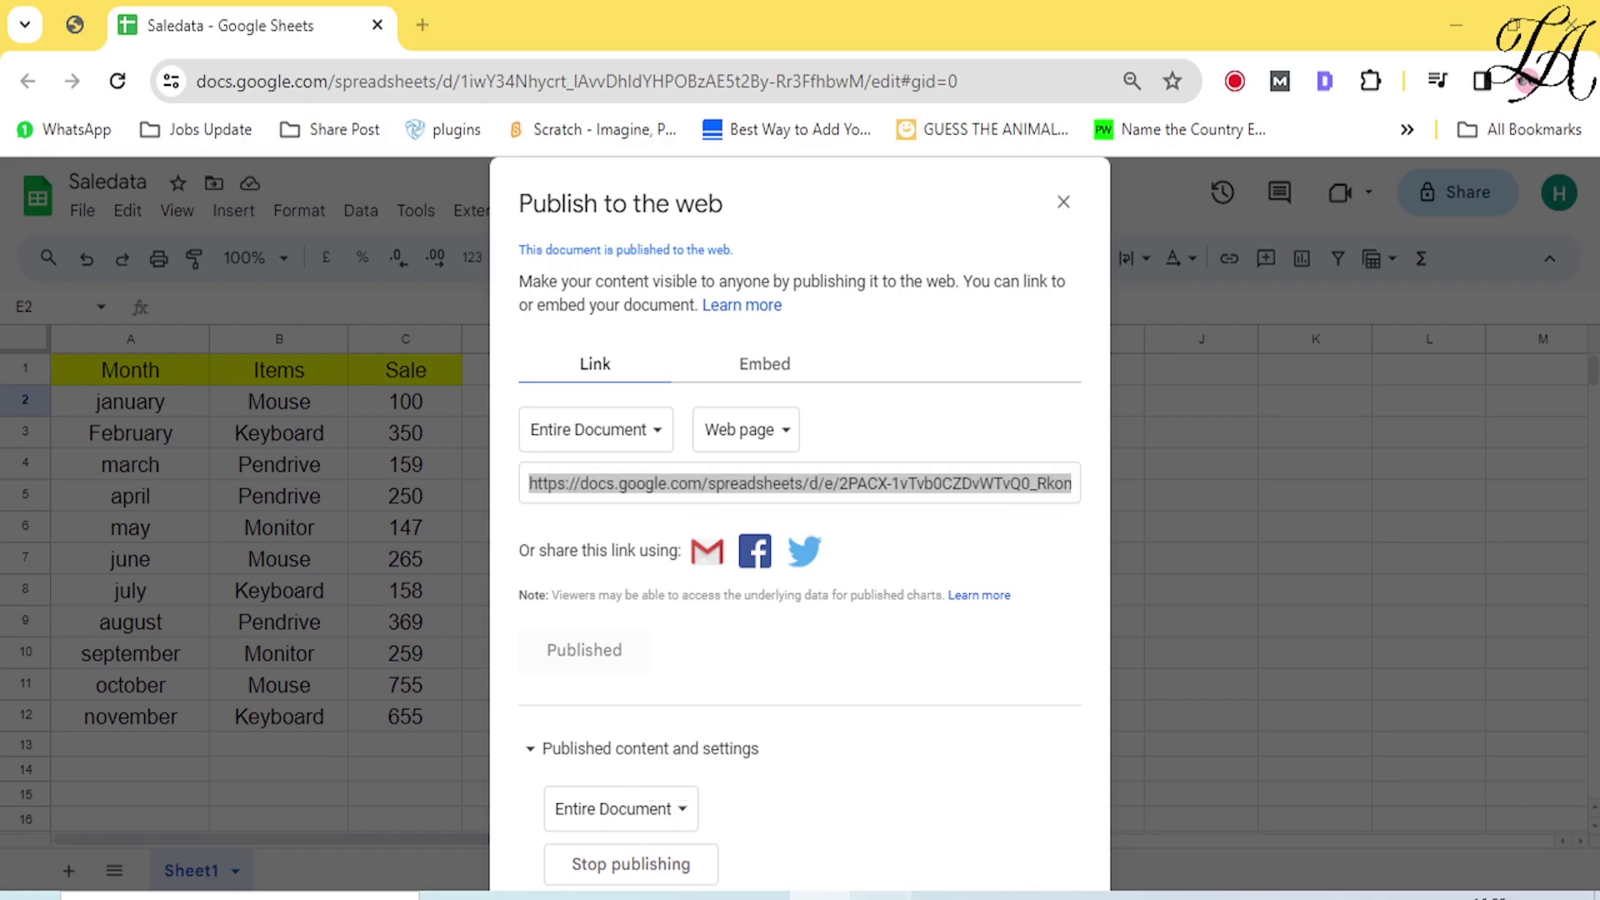
left_click(885, 896)
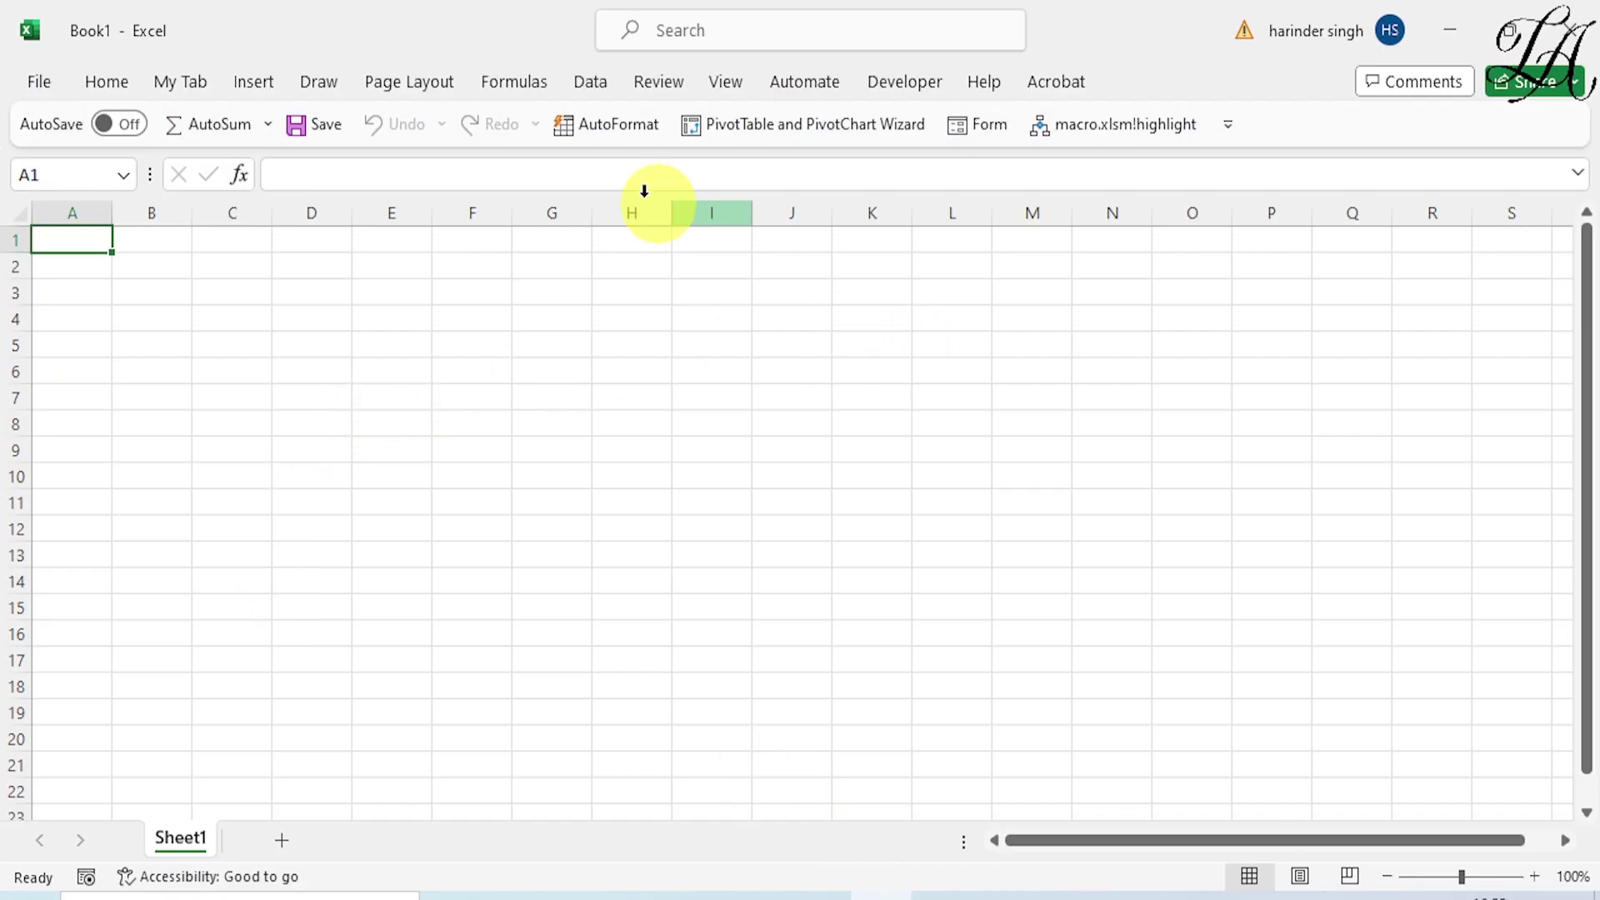
Start a From Web import via Data > Get Data > From Other Sources
left_click(587, 82)
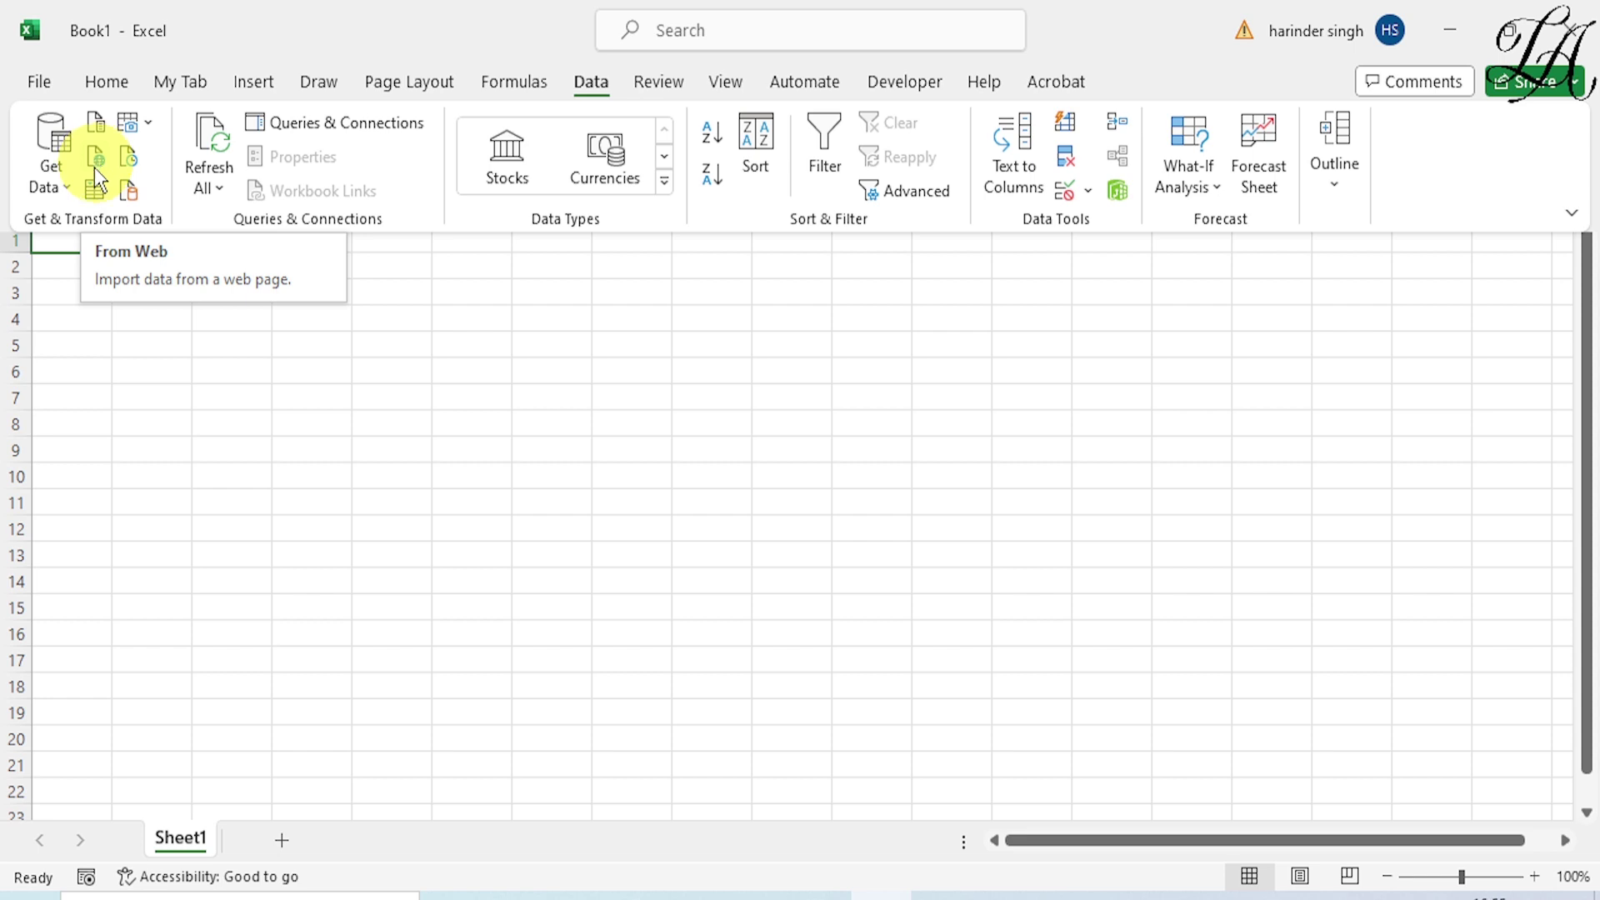
left_click(53, 178)
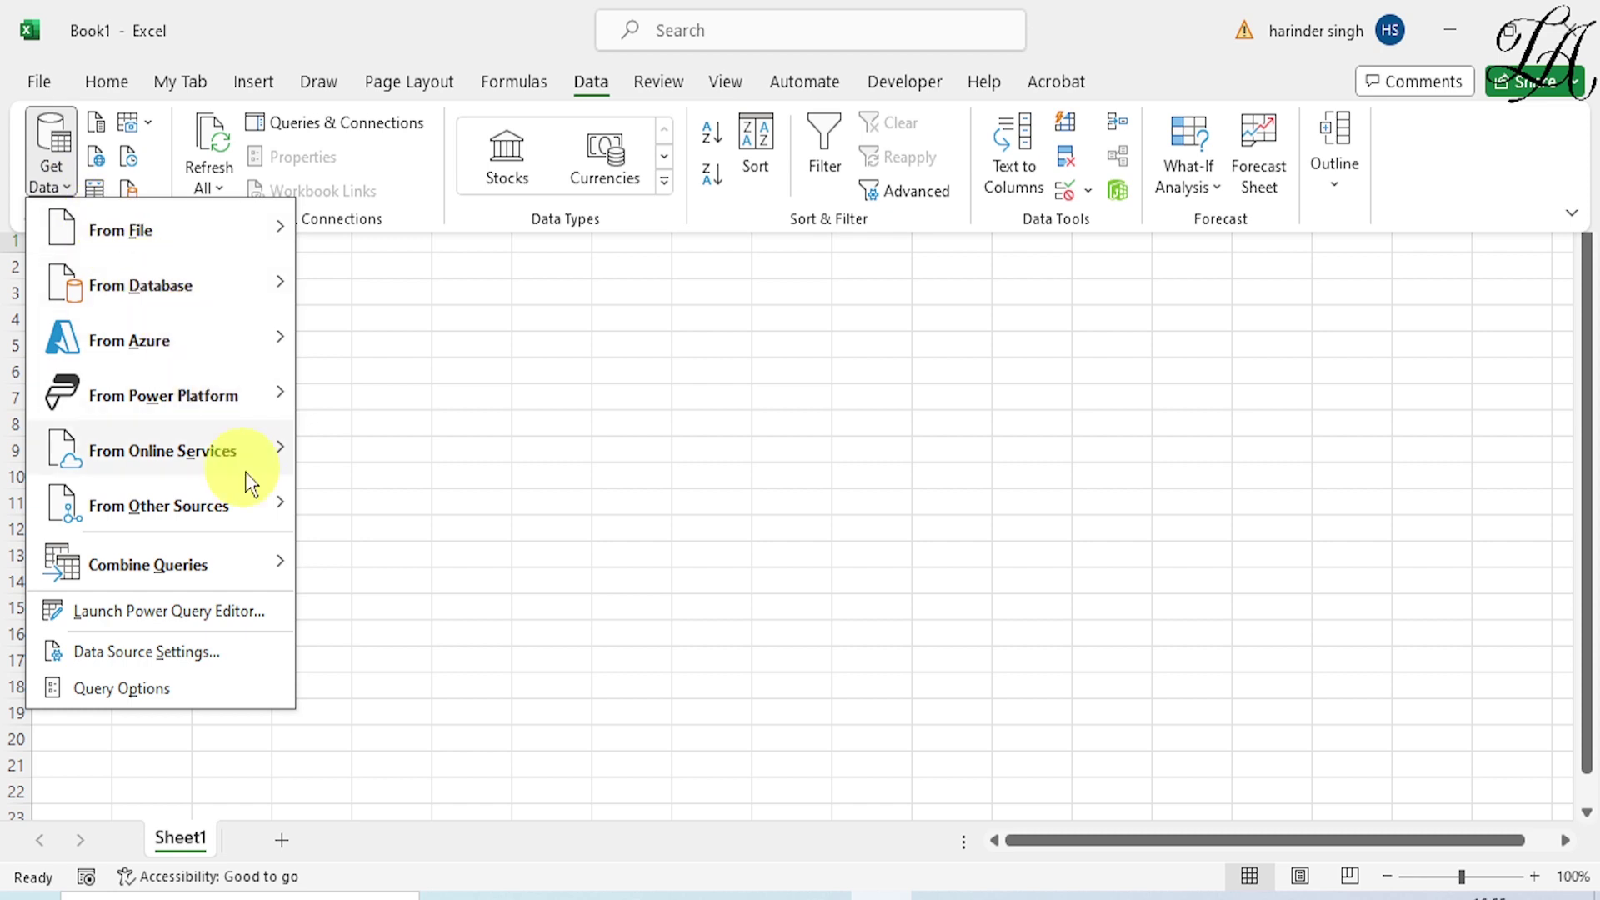
mouse_move(158, 505)
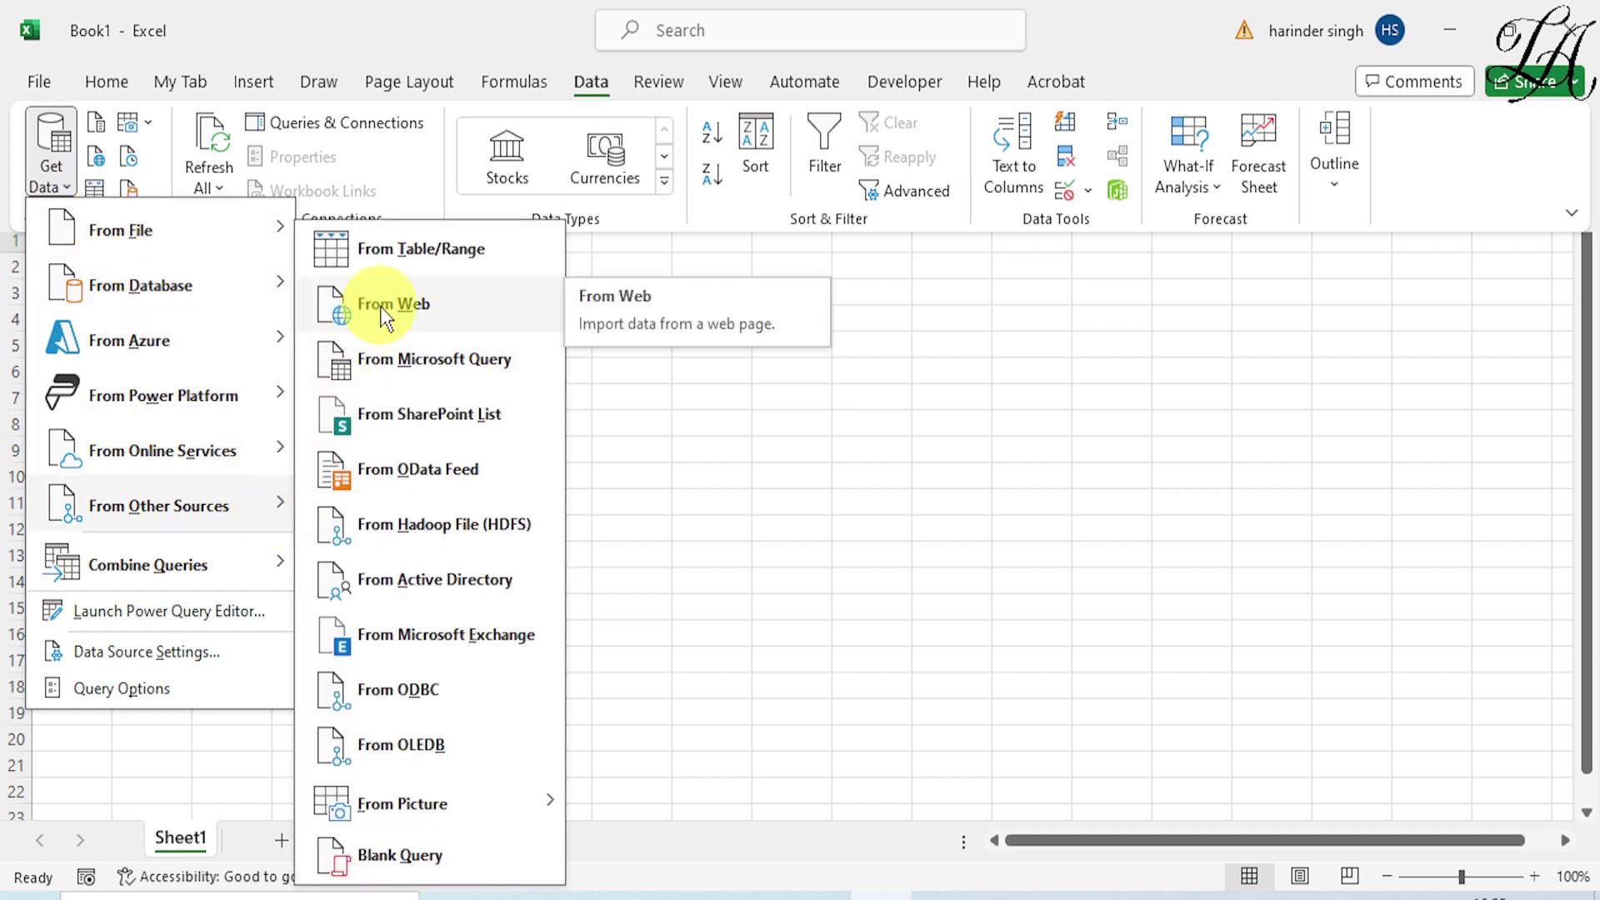
left_click(380, 307)
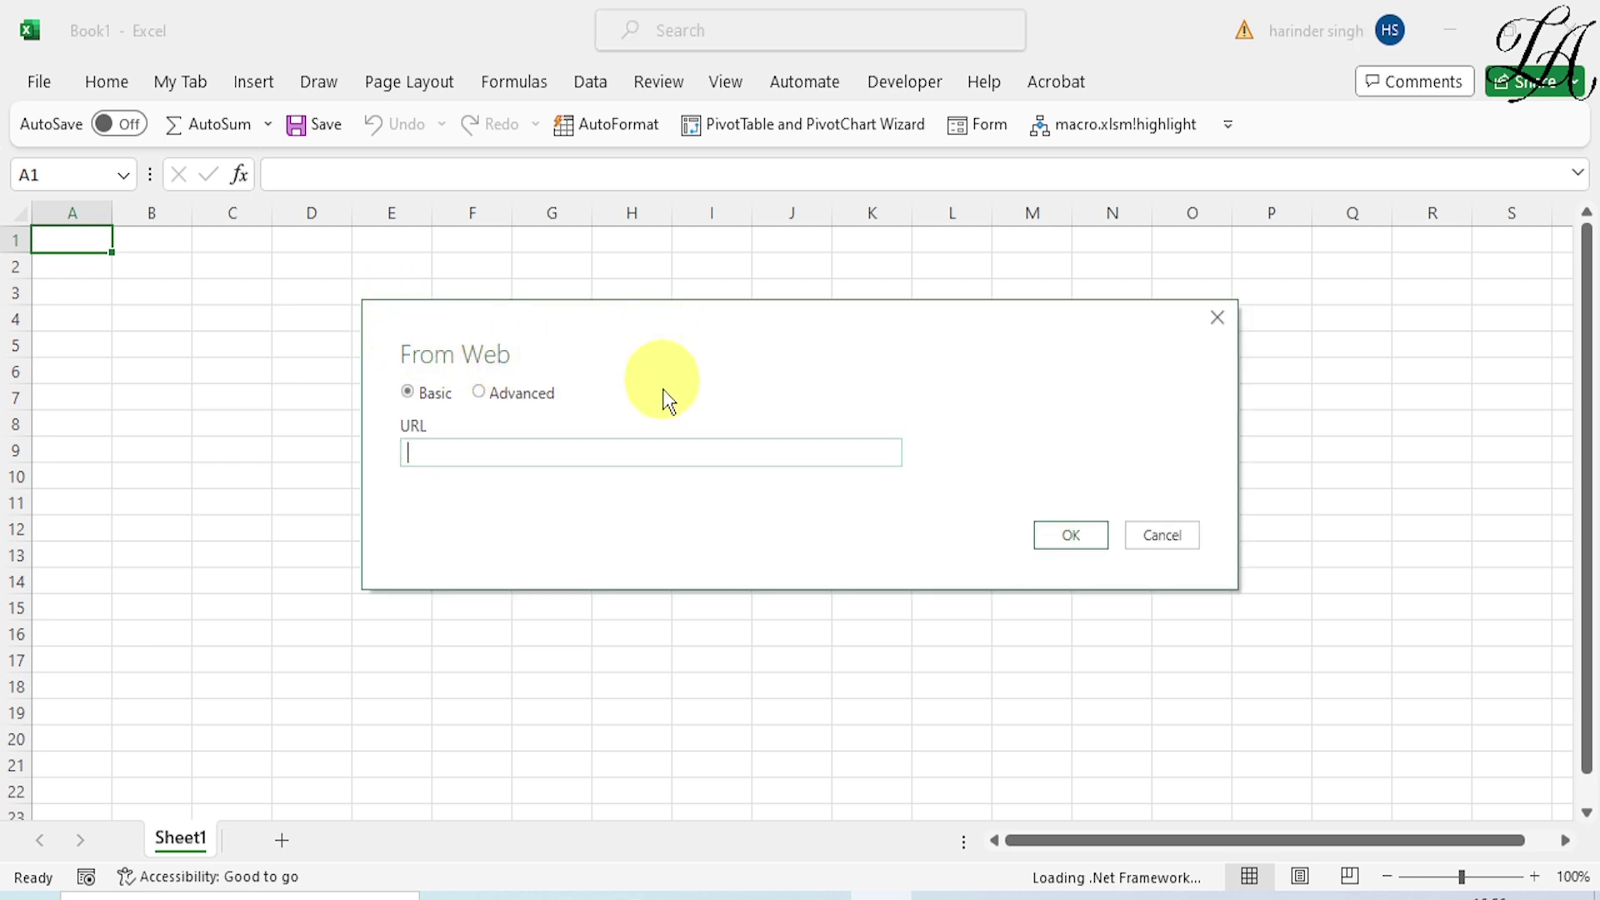
Paste the published Google Sheets link as the URL and connect to list its tables
right_click(419, 455)
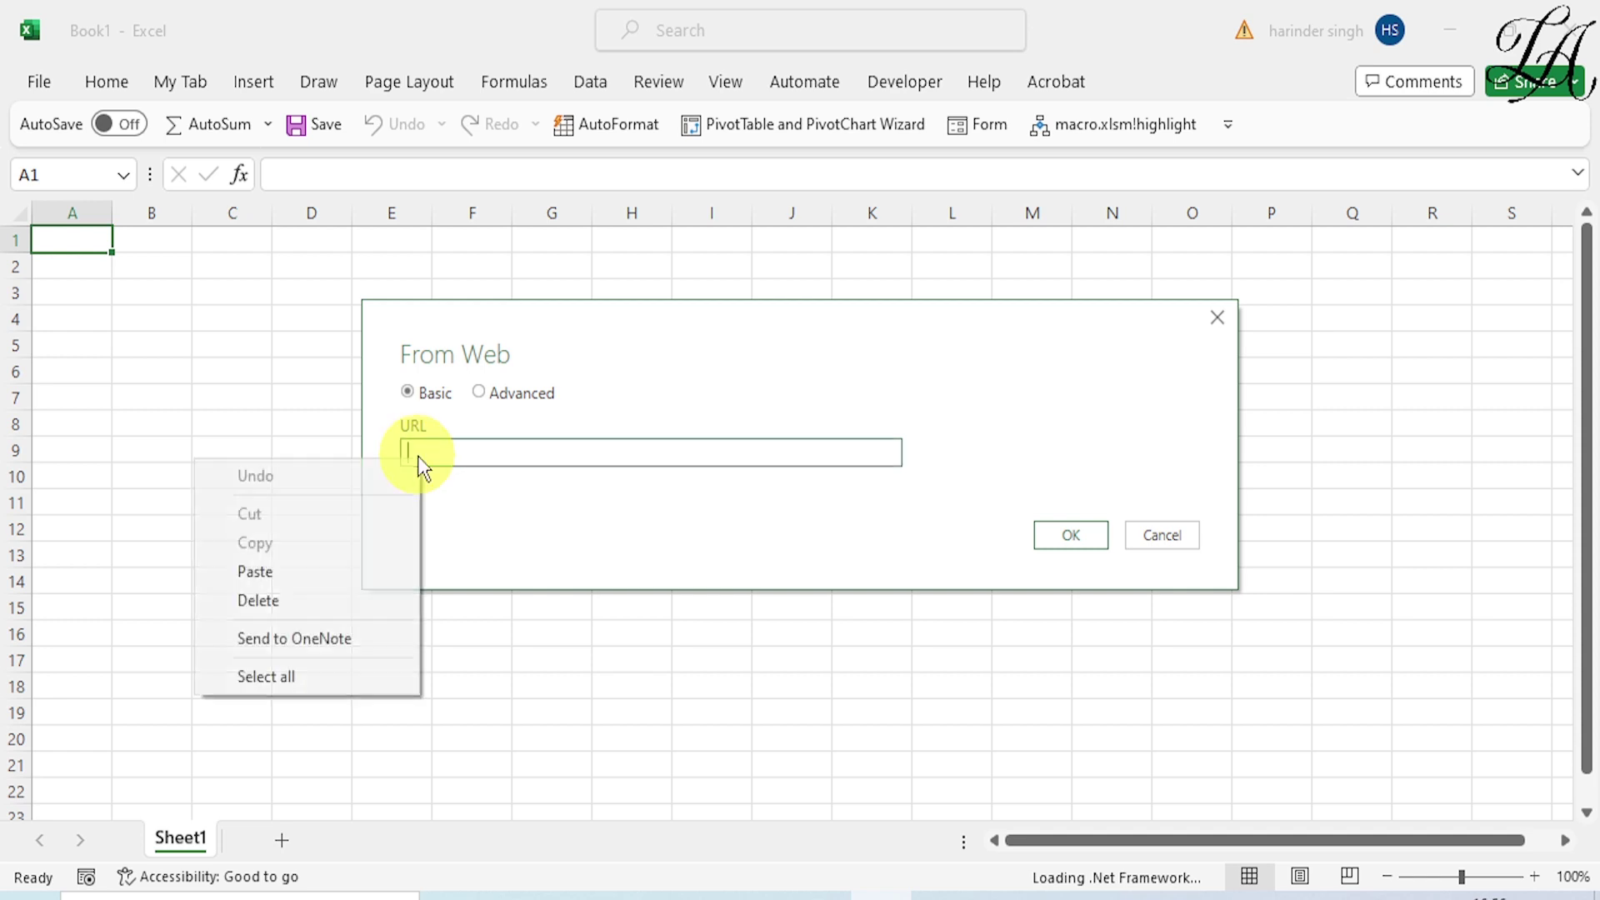
left_click(338, 574)
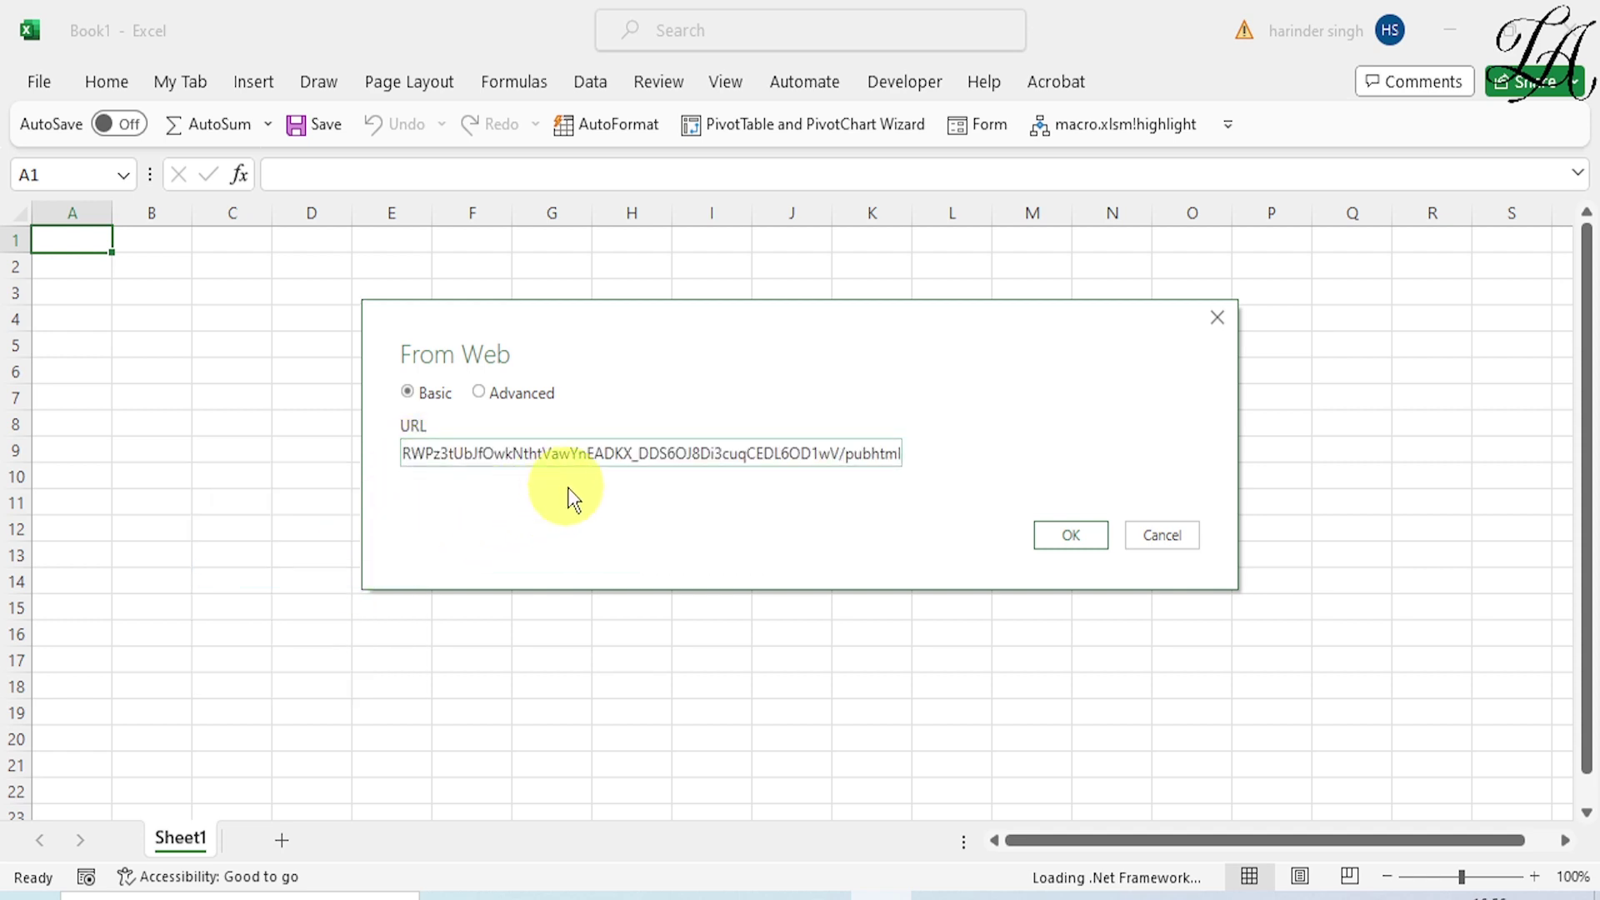
left_click(1072, 538)
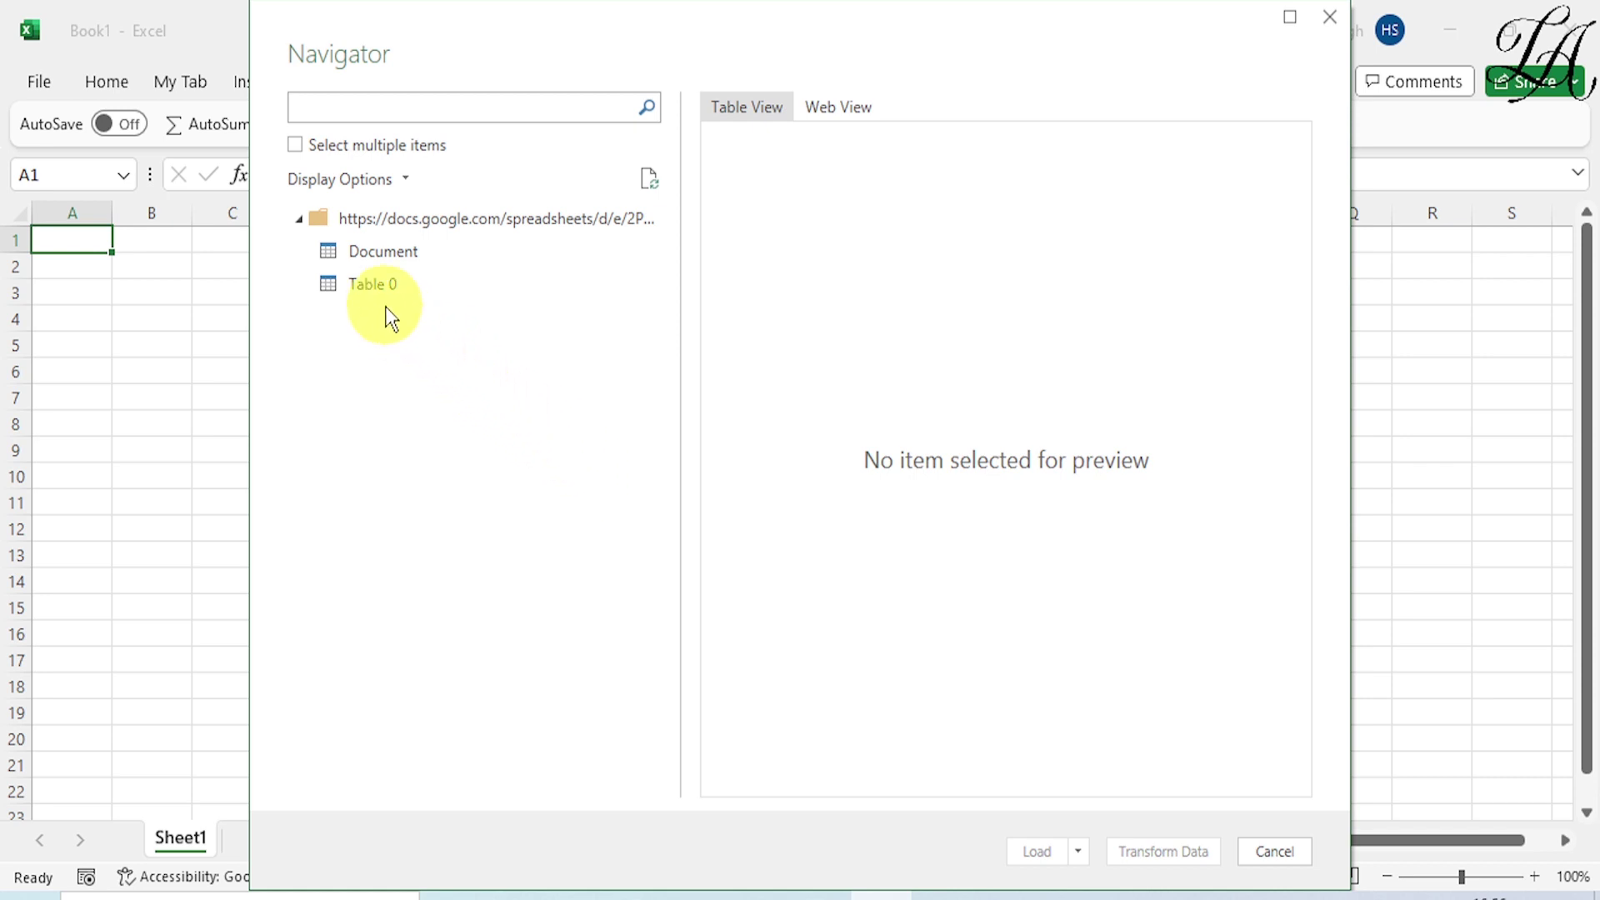
Preview Table 0 in Navigator and send it to Power Query Editor via Transform Data
left_click(358, 287)
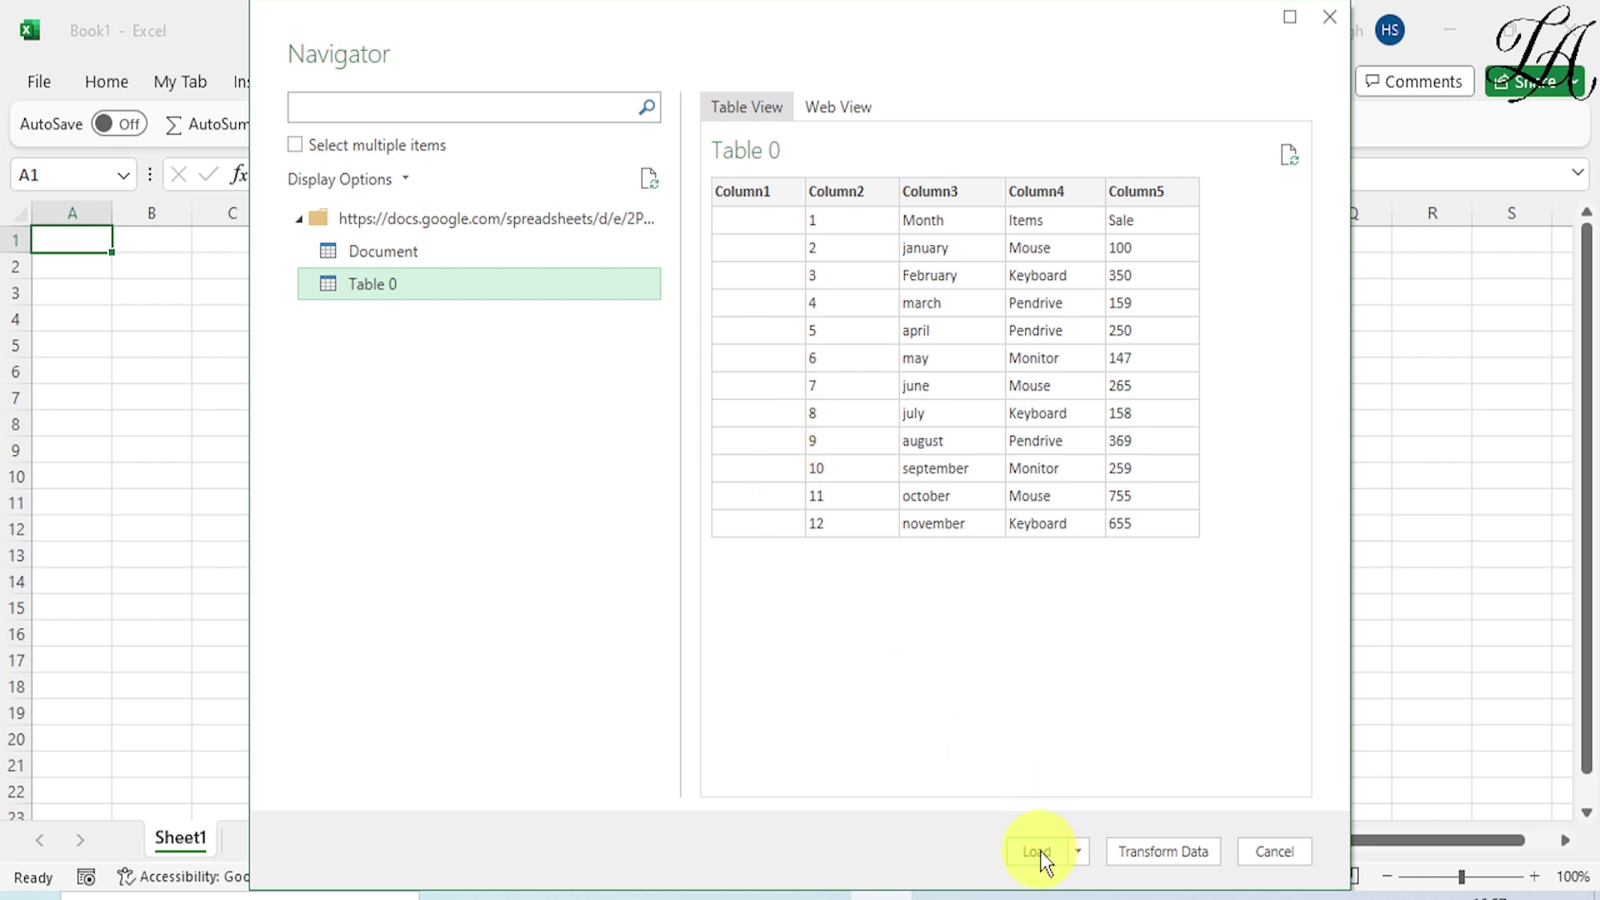
left_click(1179, 858)
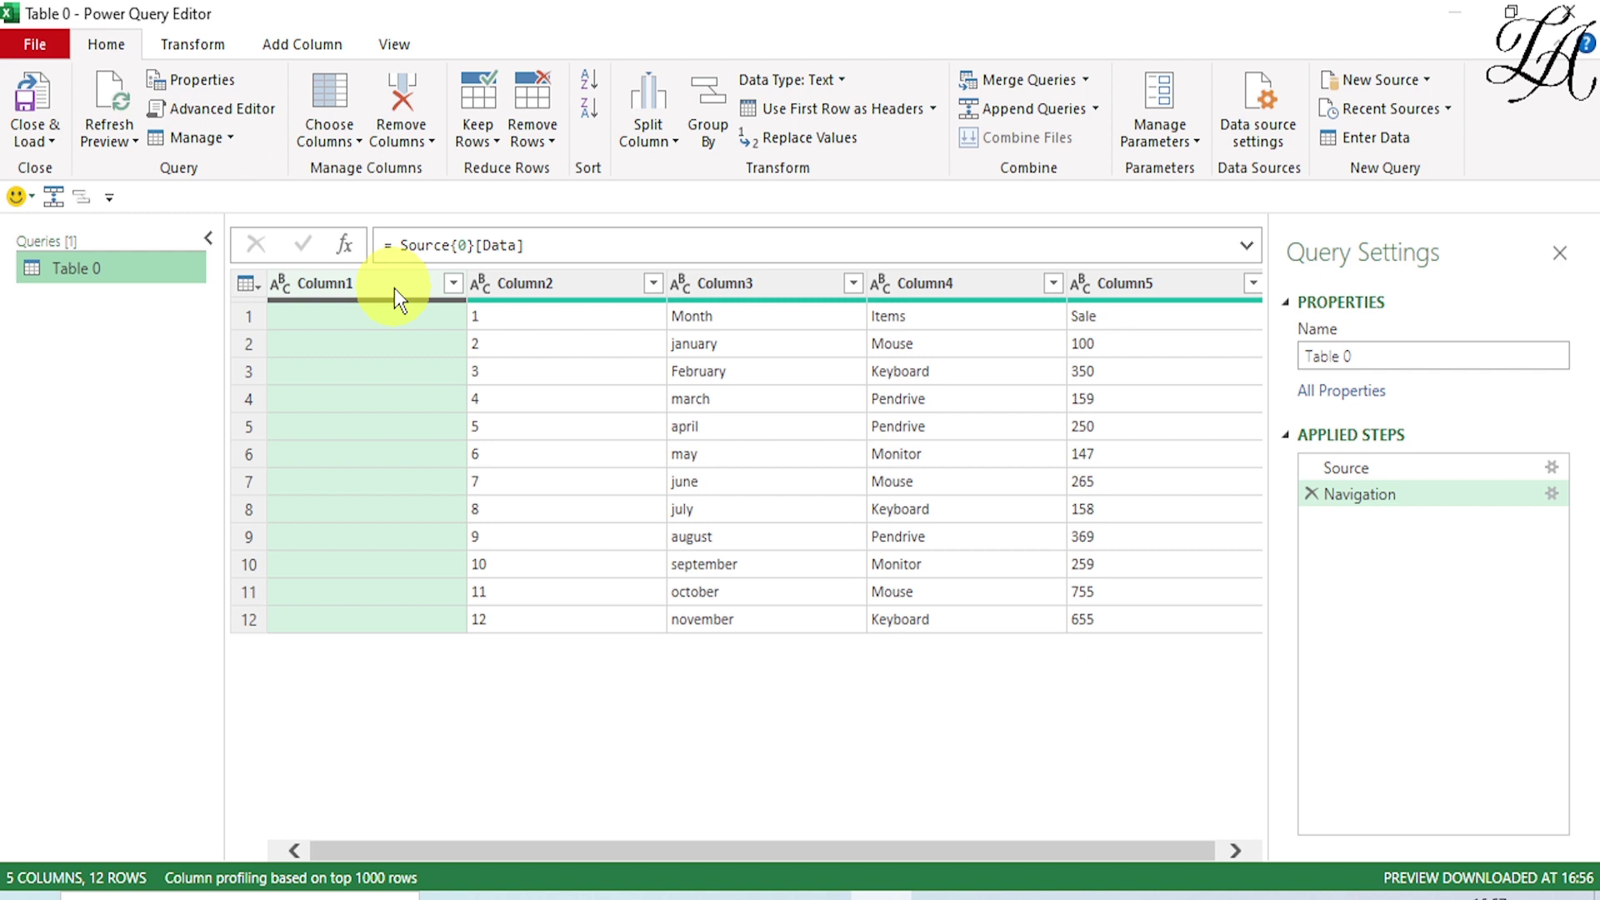
Remove Column1 and Column2, promote the first row to headers, and load Table 0 into Excel
left_click(399, 88)
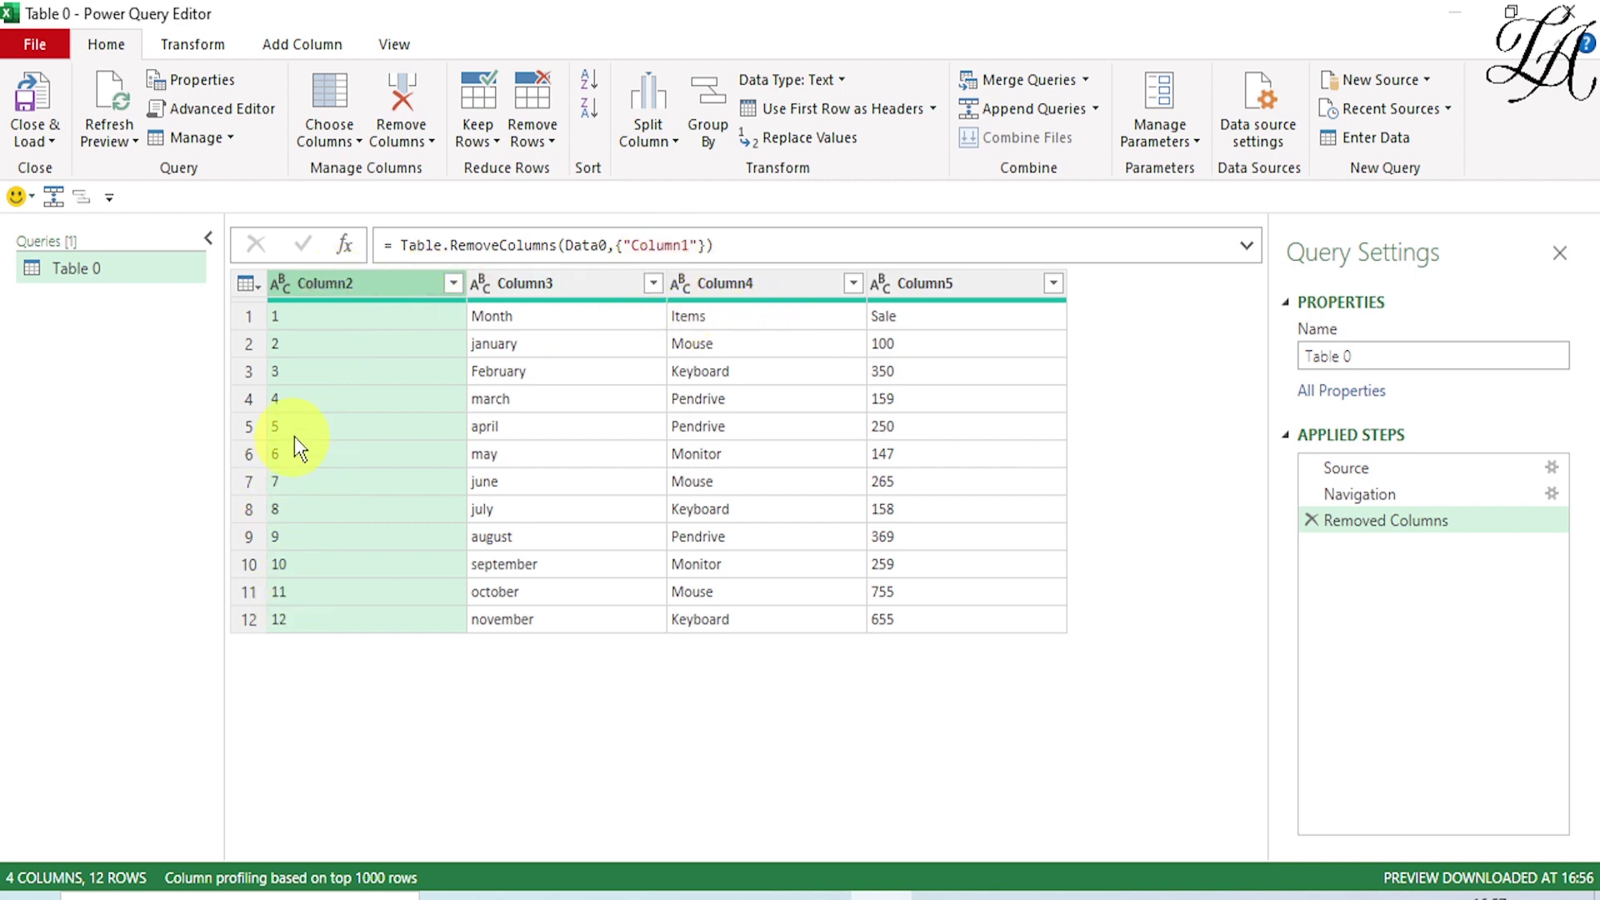
right_click(367, 292)
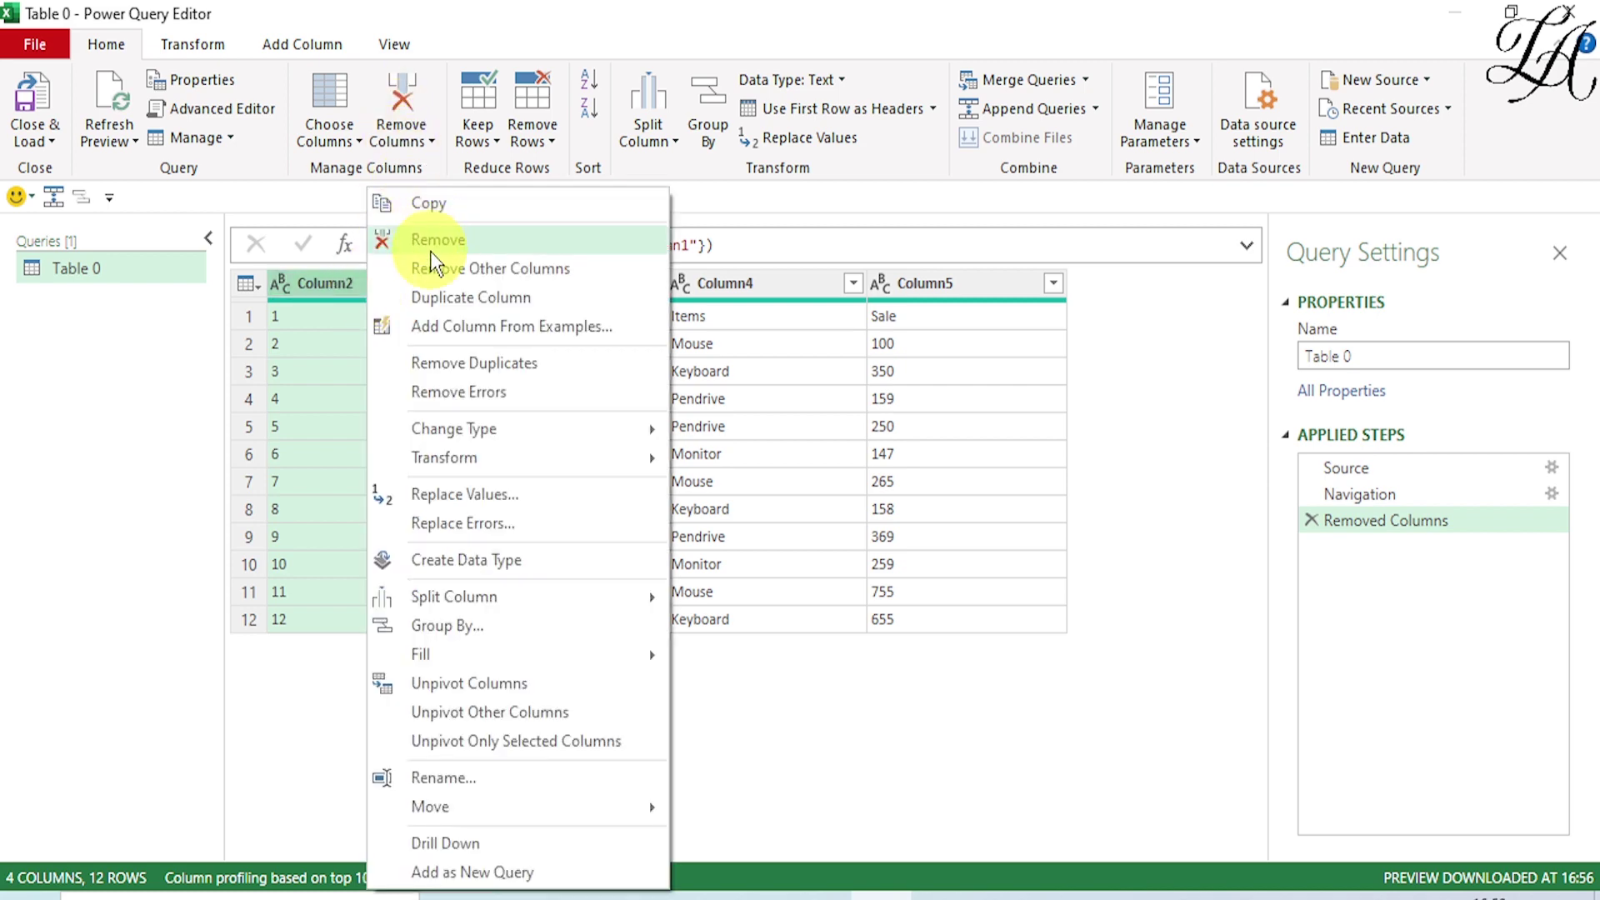
left_click(401, 97)
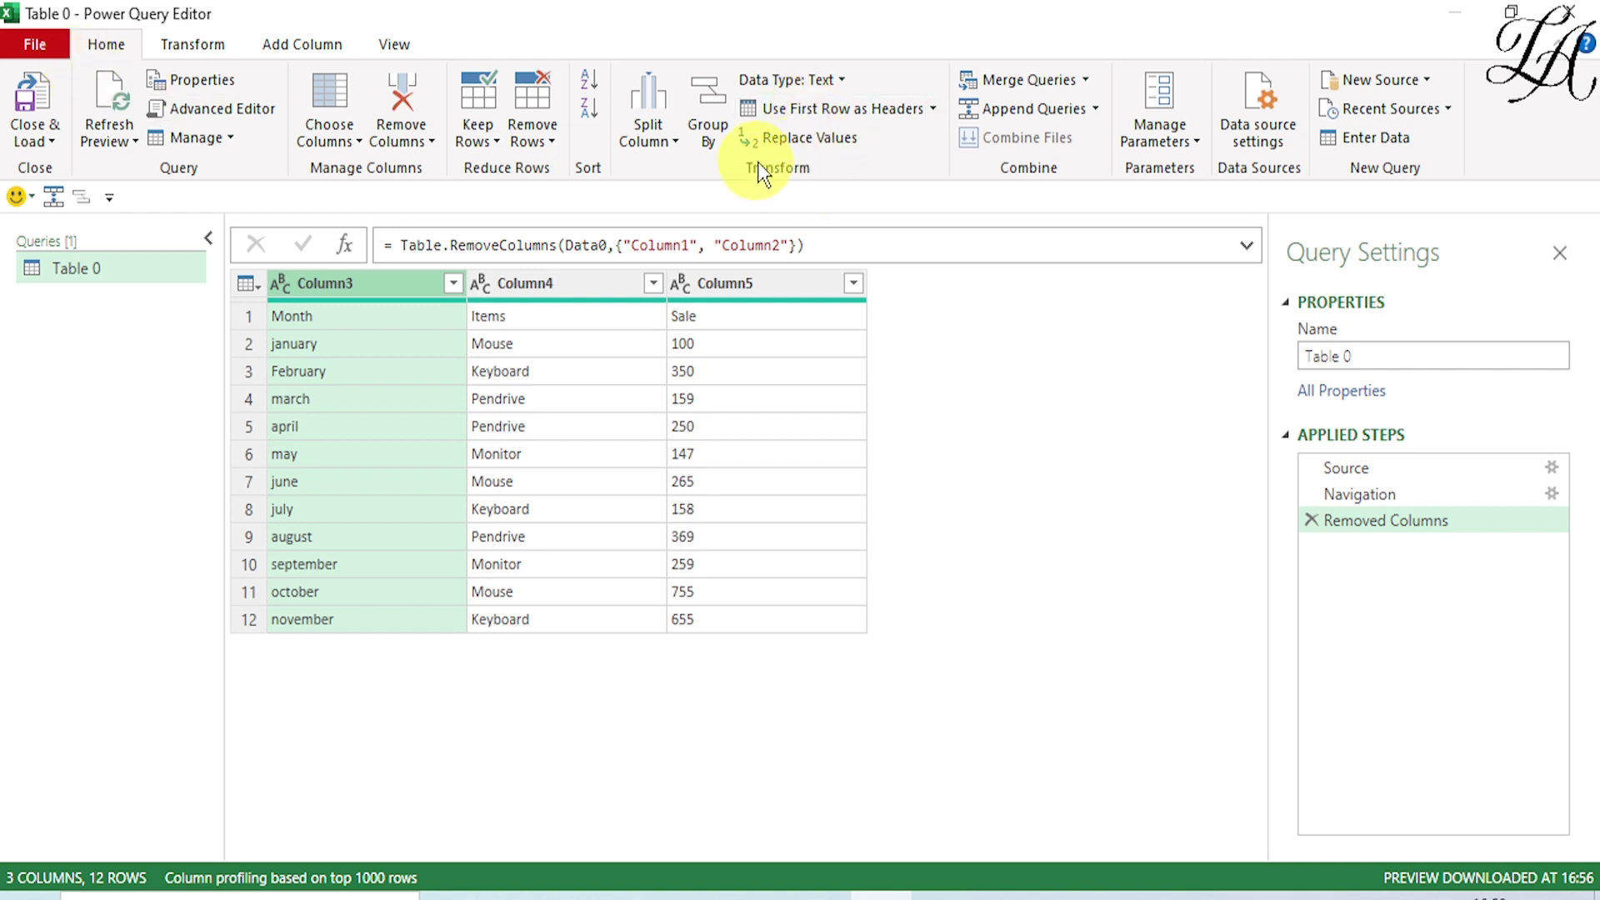
left_click(821, 109)
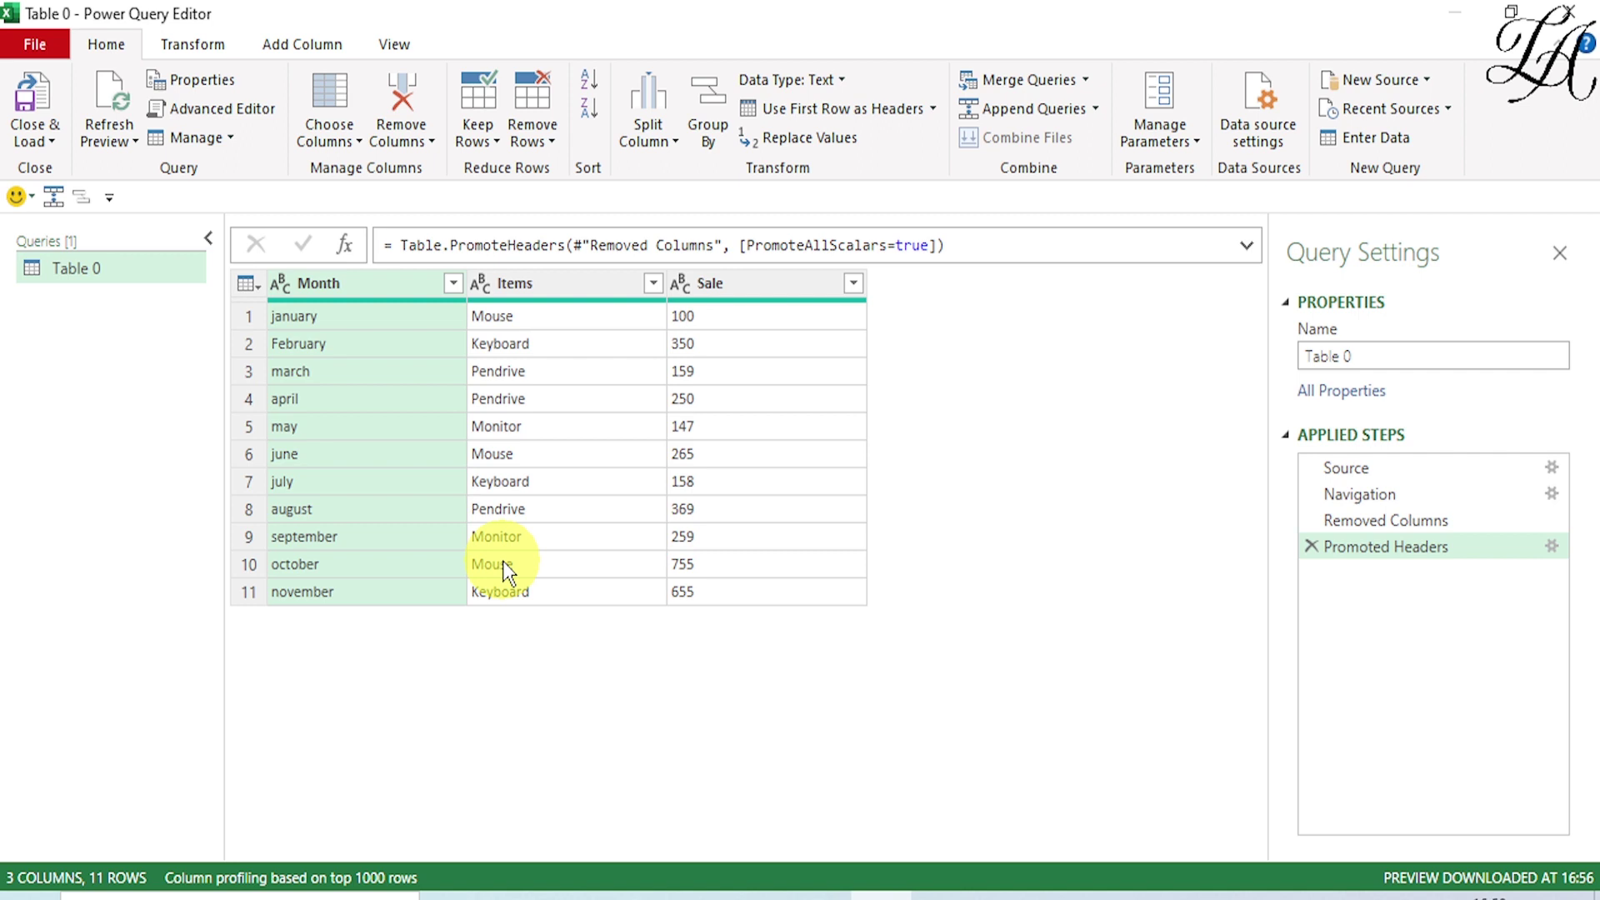
left_click(26, 93)
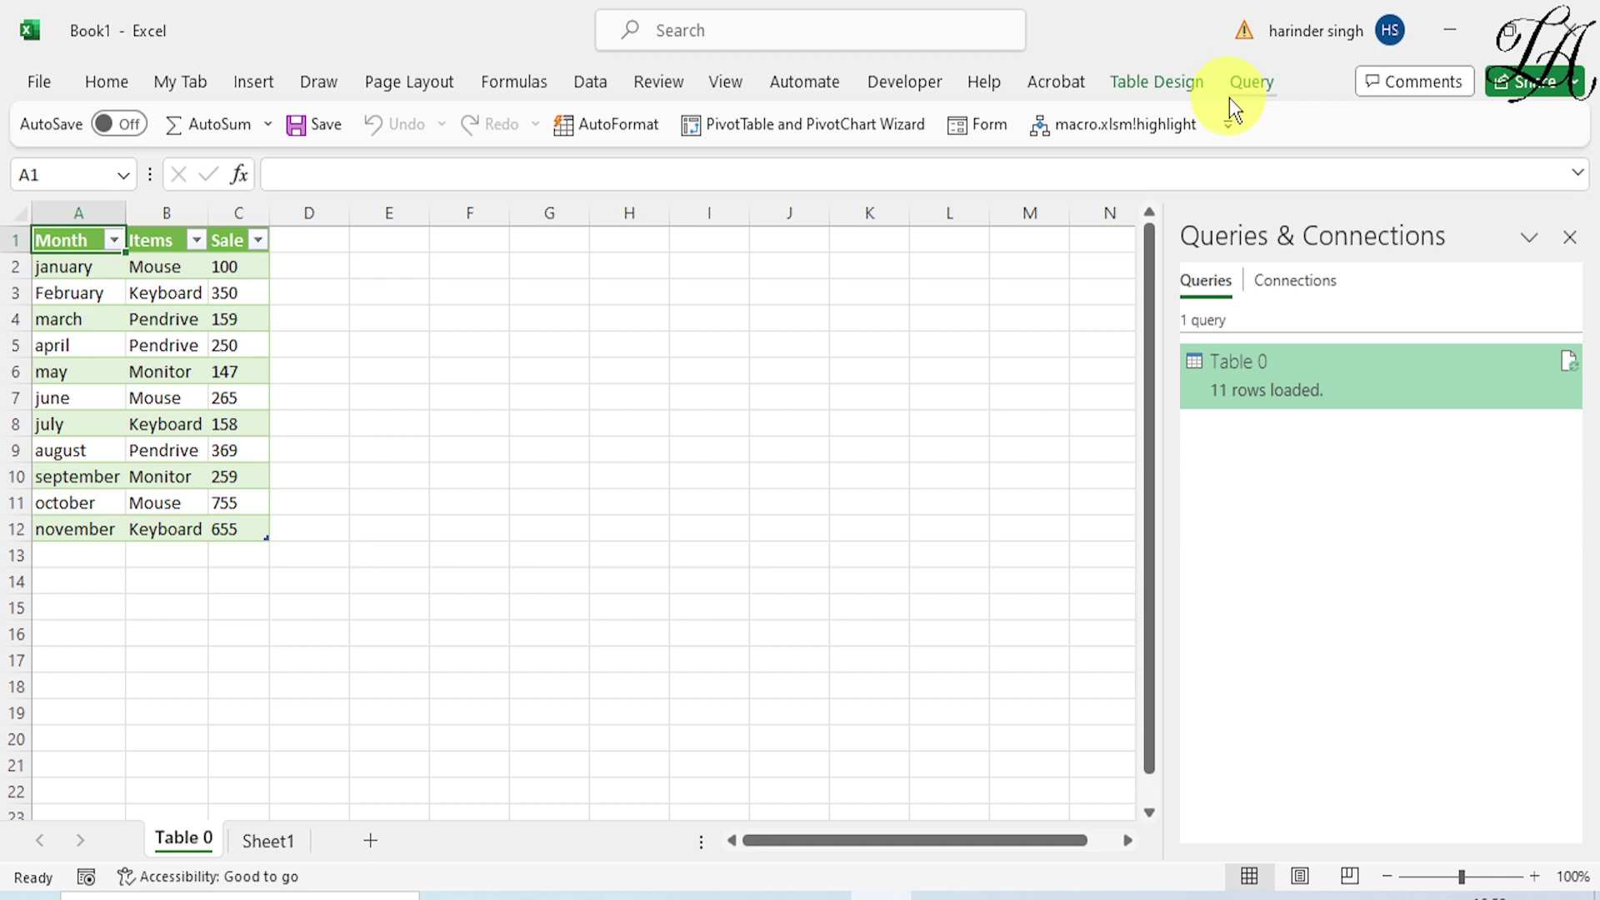
Turn off Banded Rows and Filter Button, then bring up the Table 0 query's Properties
left_click(1165, 81)
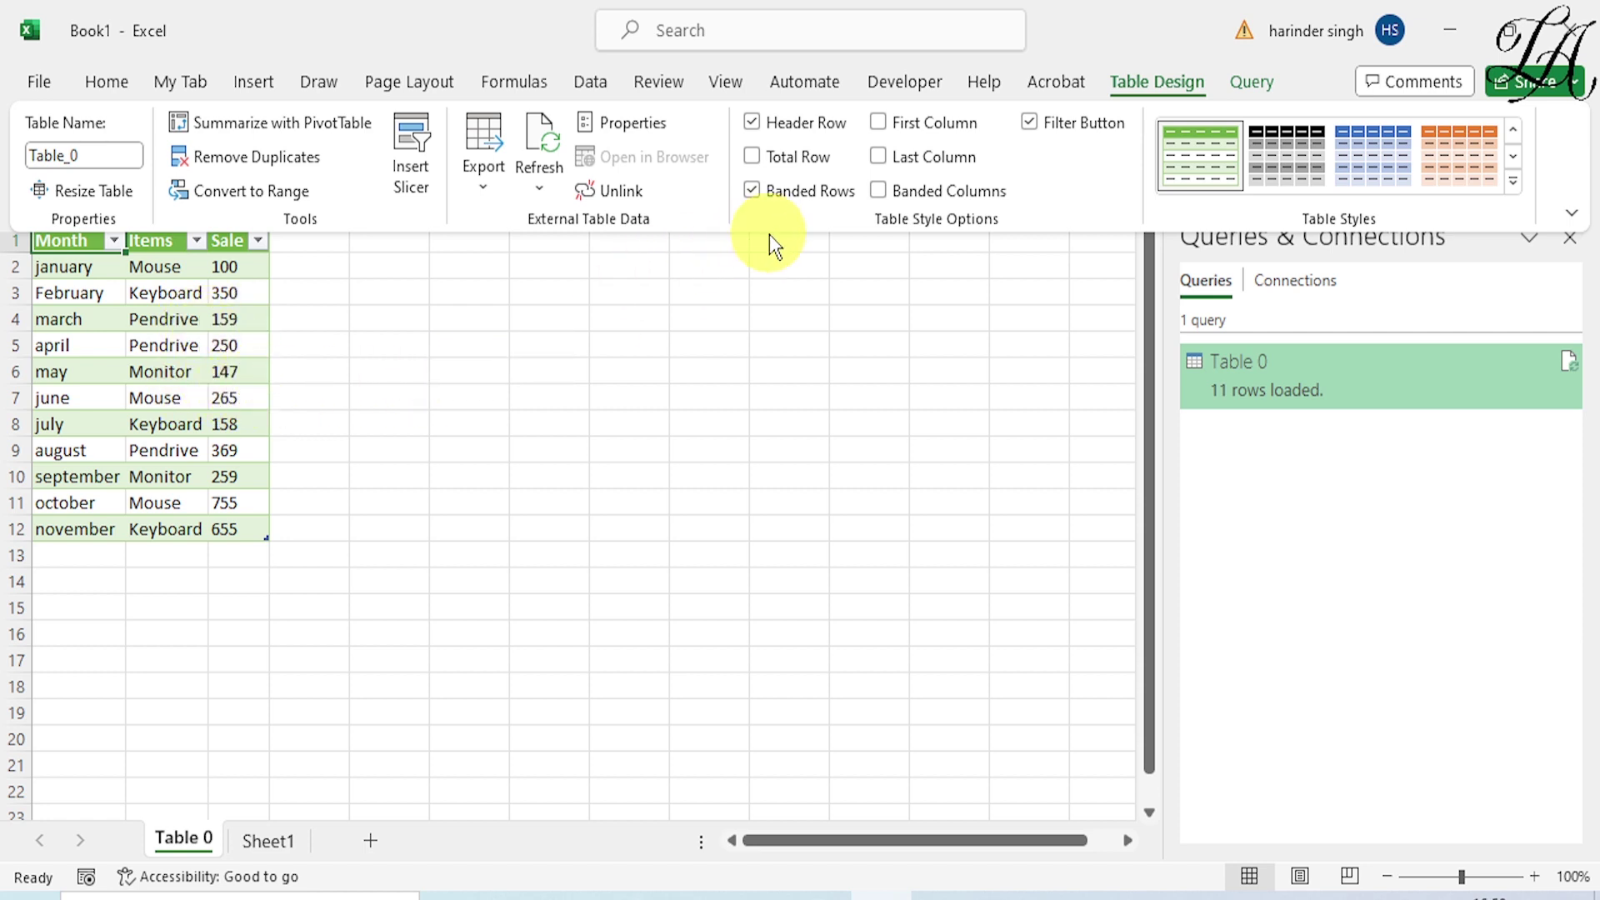
left_click(752, 192)
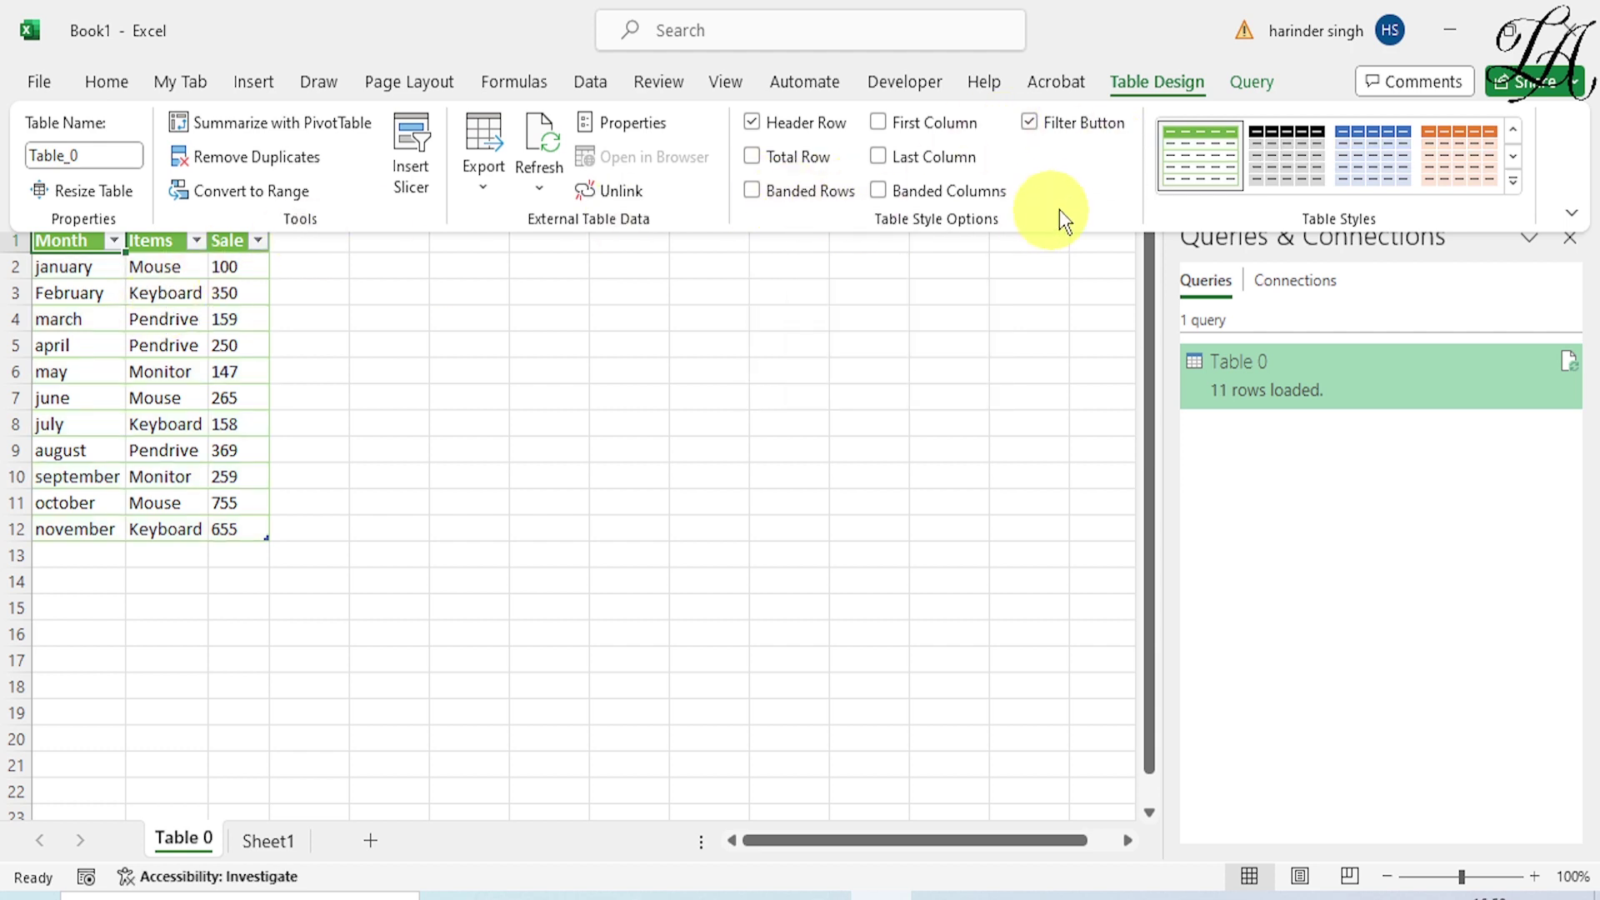
left_click(1028, 122)
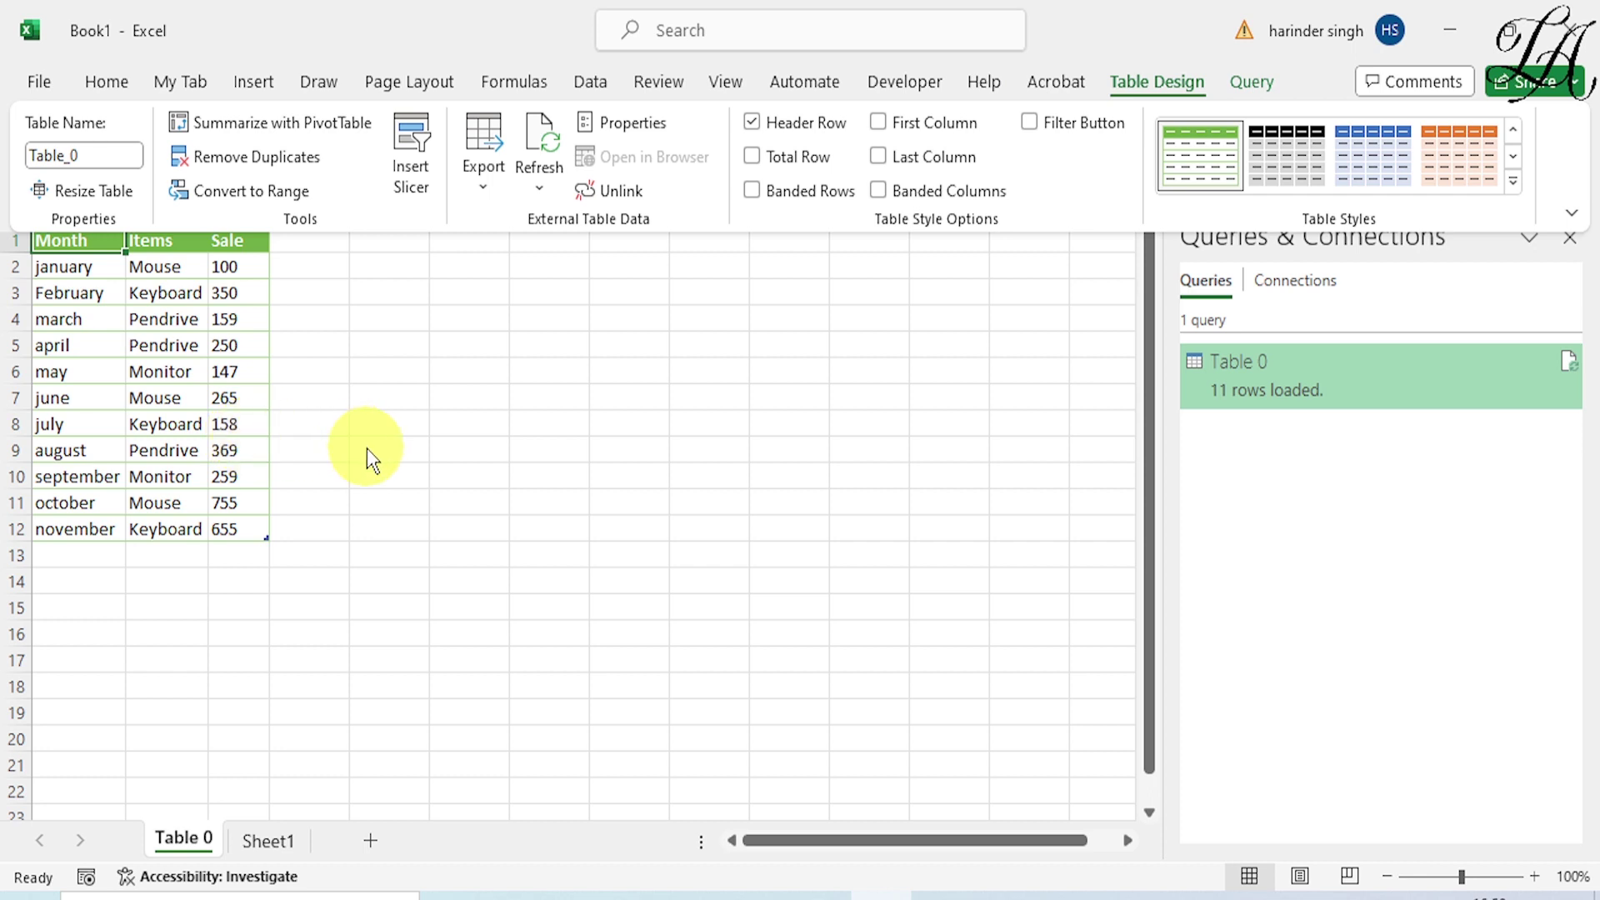
left_click(1246, 92)
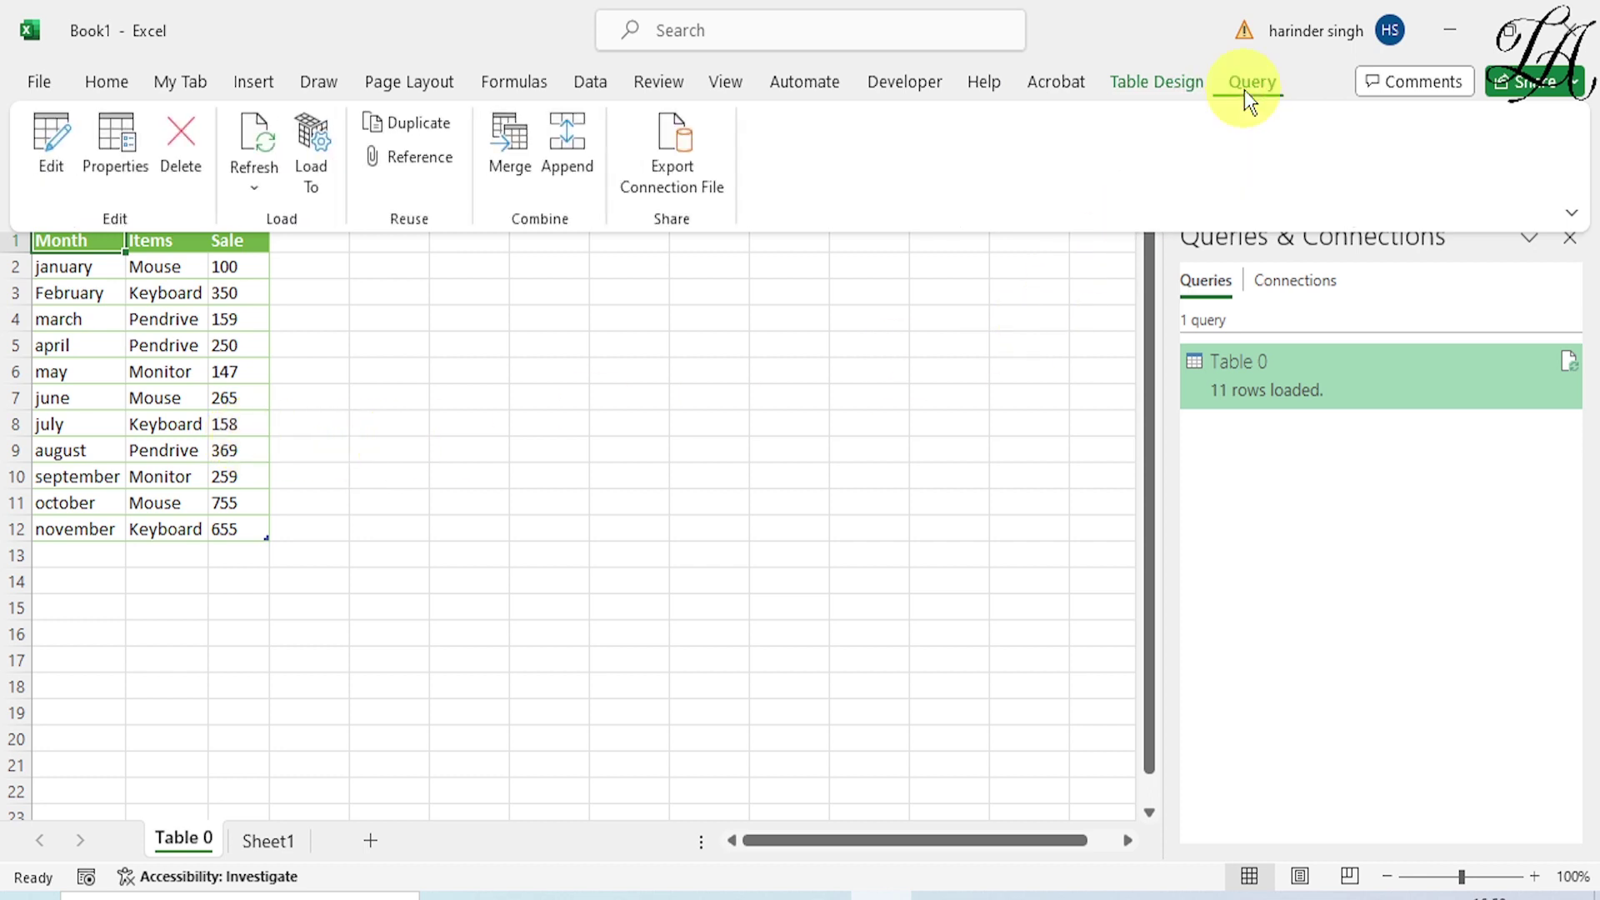
left_click(115, 137)
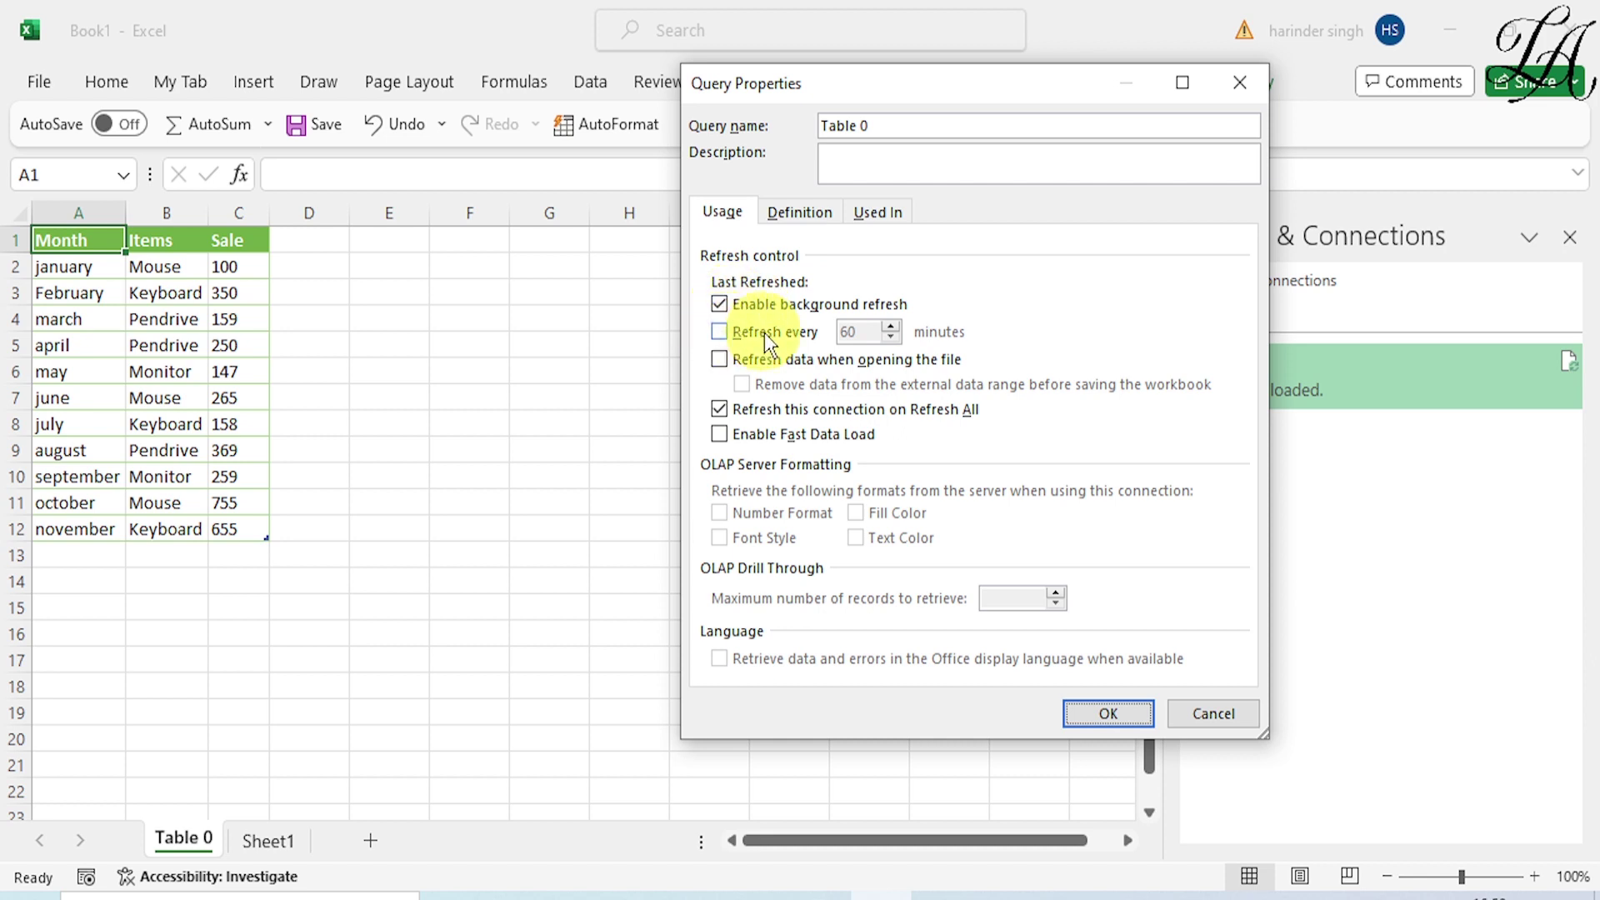
Make the Table 0 query refresh every 5 minutes and when opening the file
left_click(720, 332)
double_click(848, 332)
type("5")
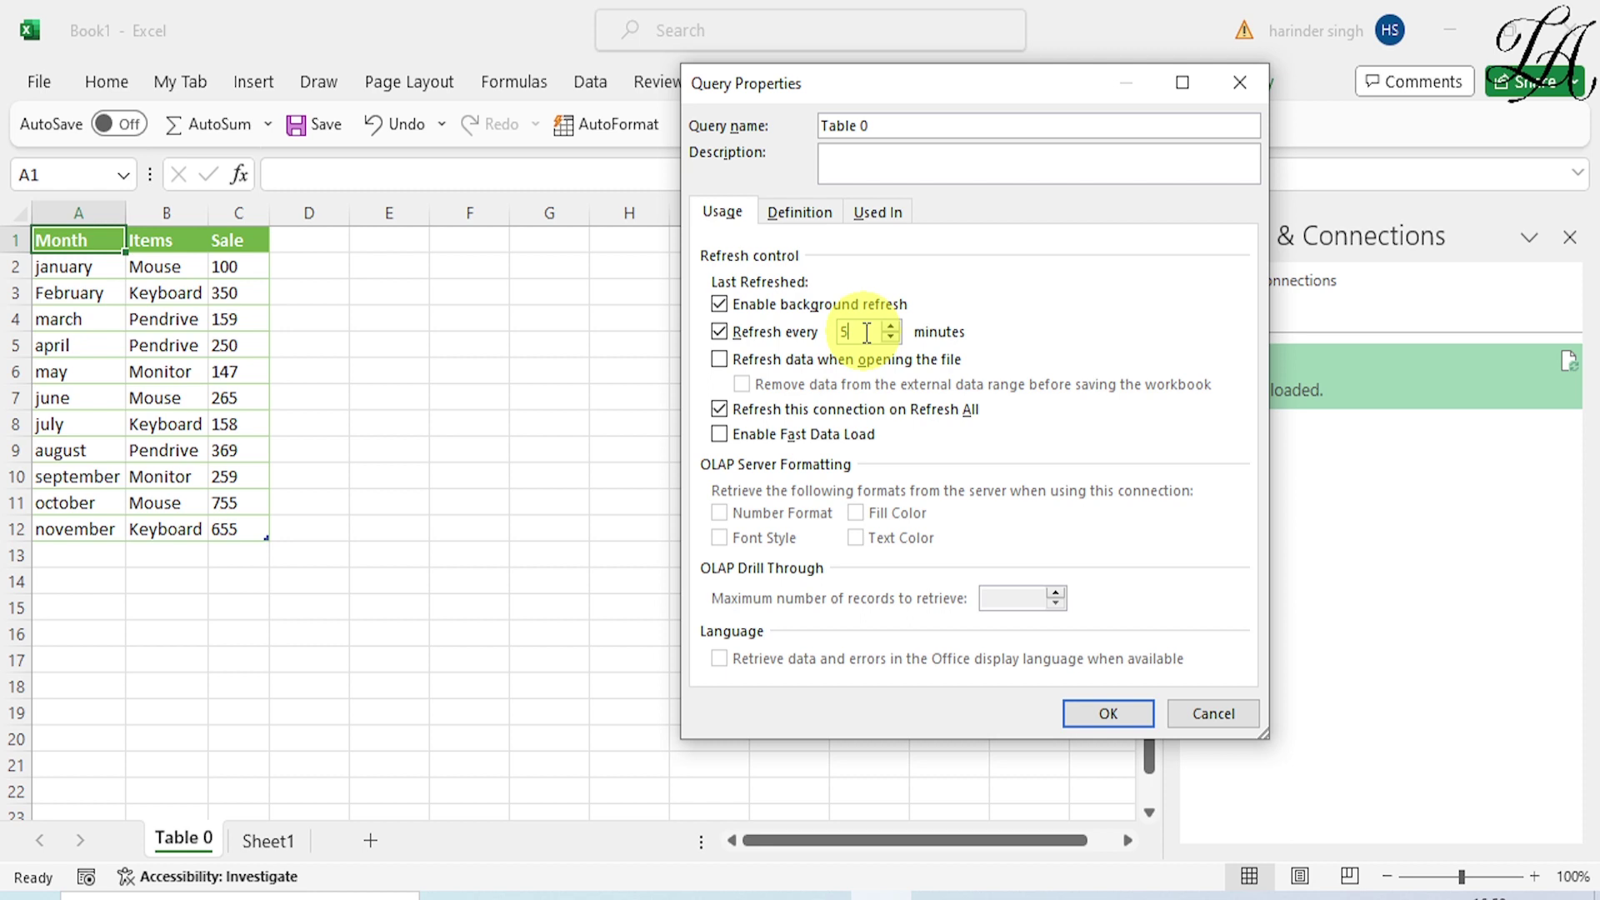
left_click(718, 360)
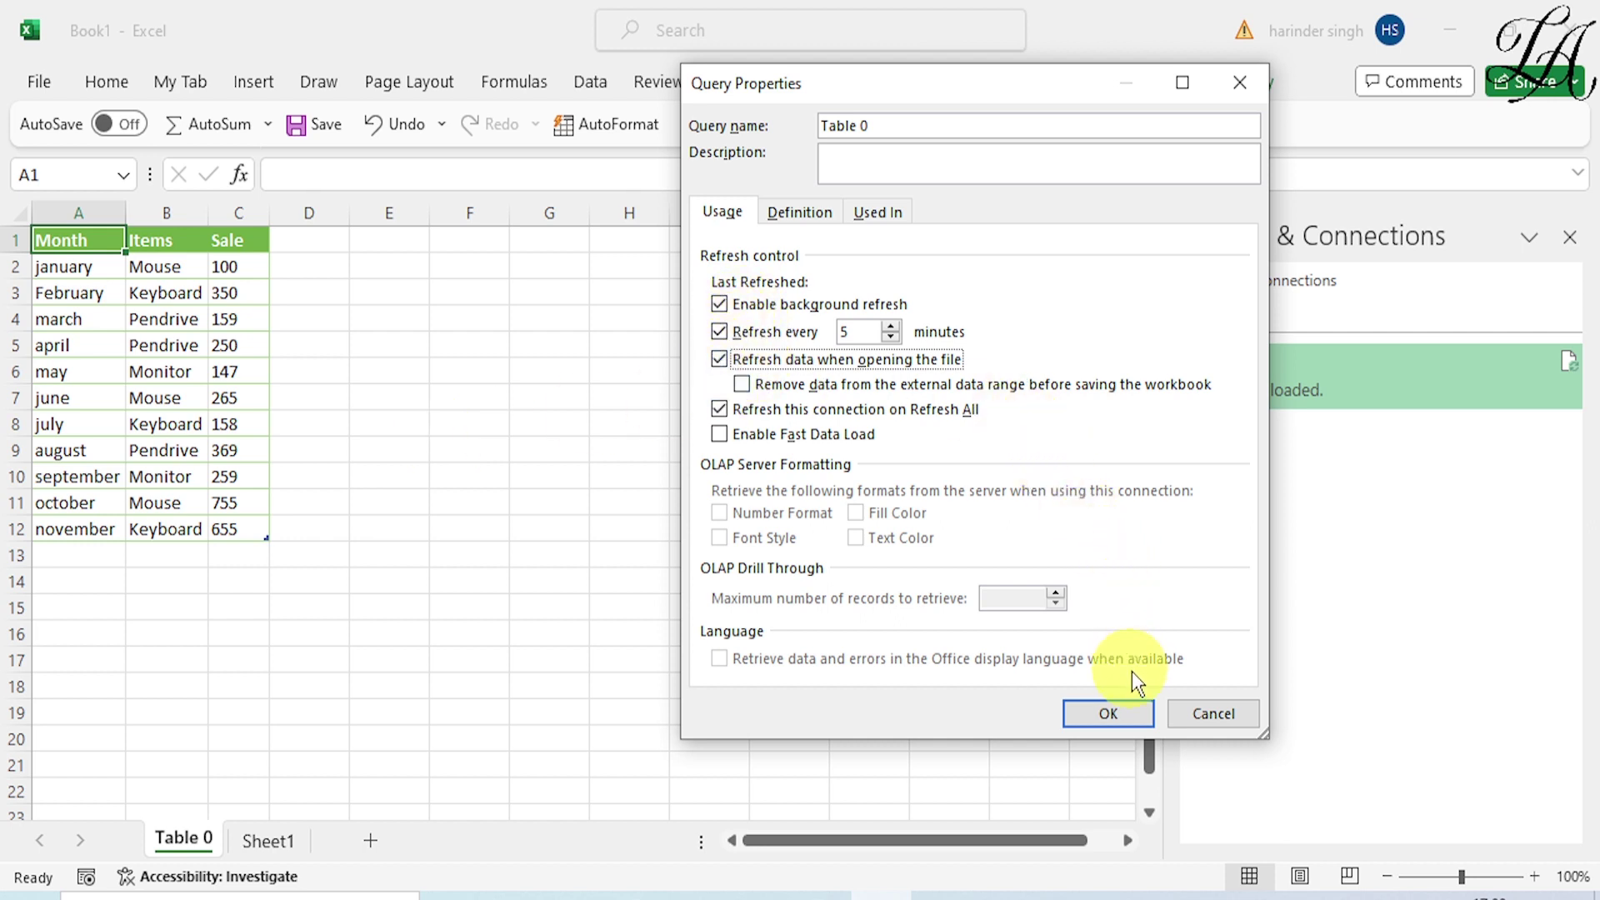
left_click(1132, 703)
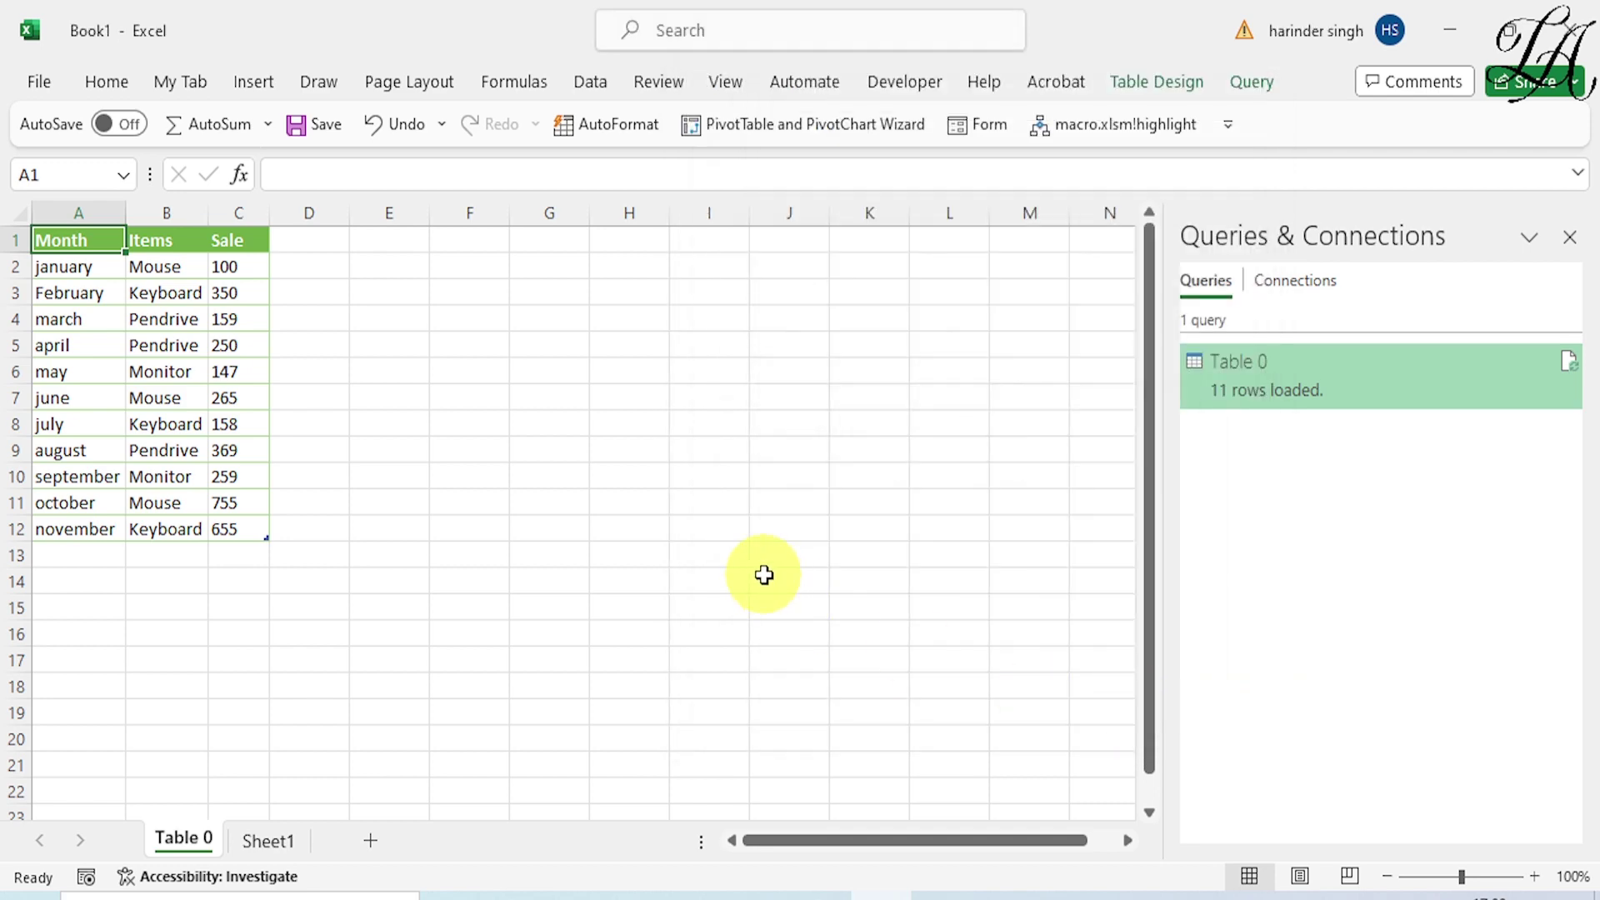
Save with Ctrl+S to the Desktop, replacing Book1 with Mydata as the file name
key("ctrl+s")
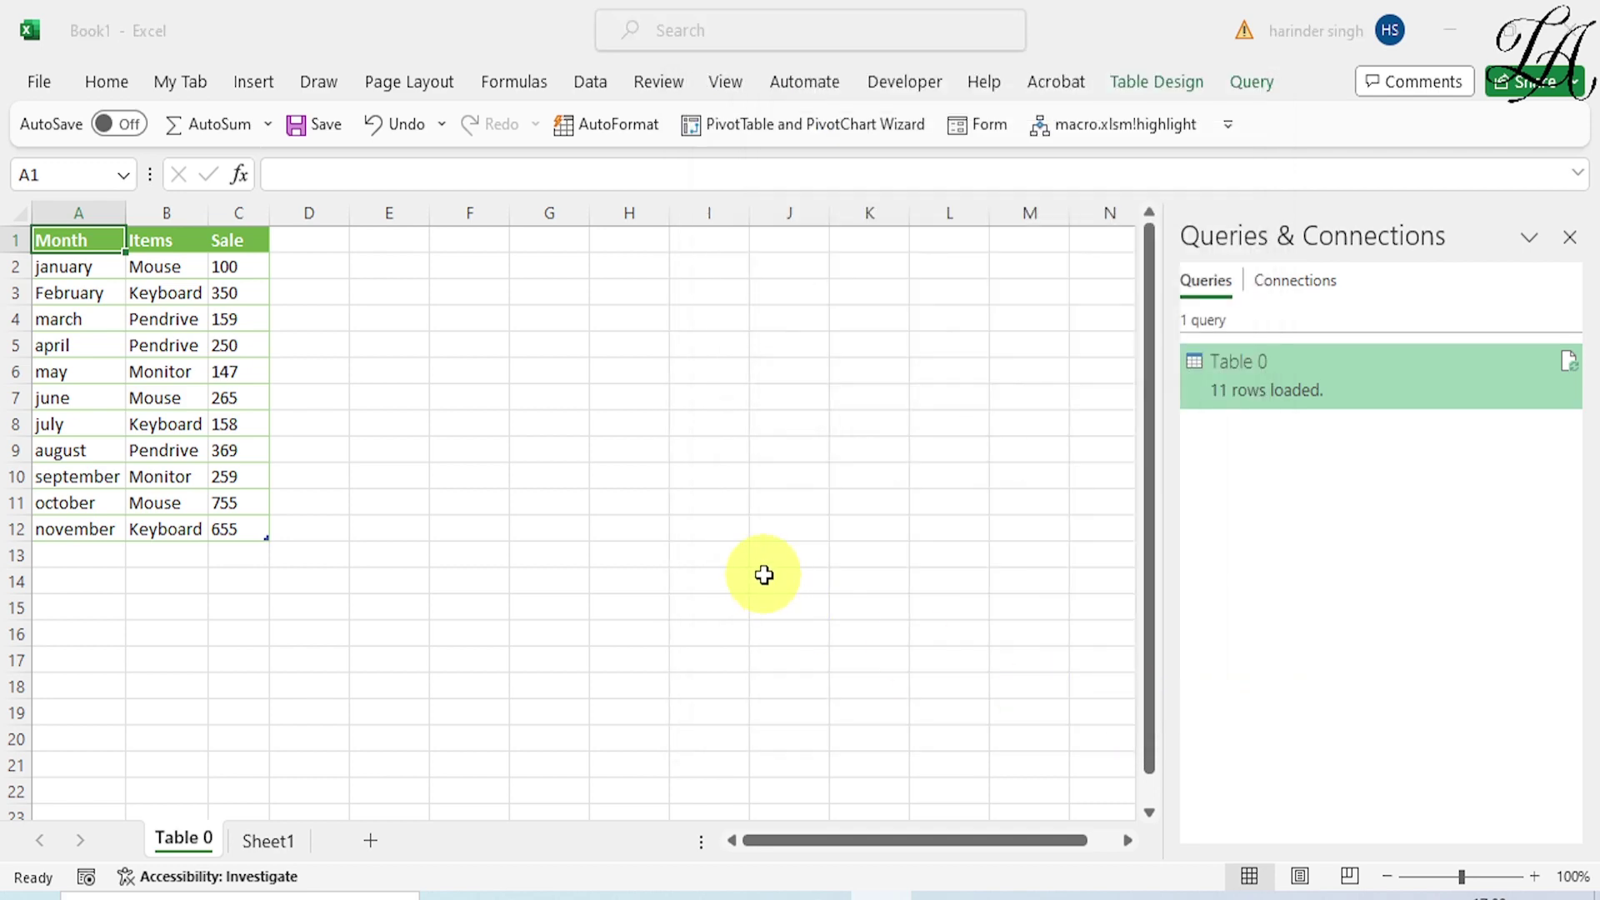
left_click(712, 505)
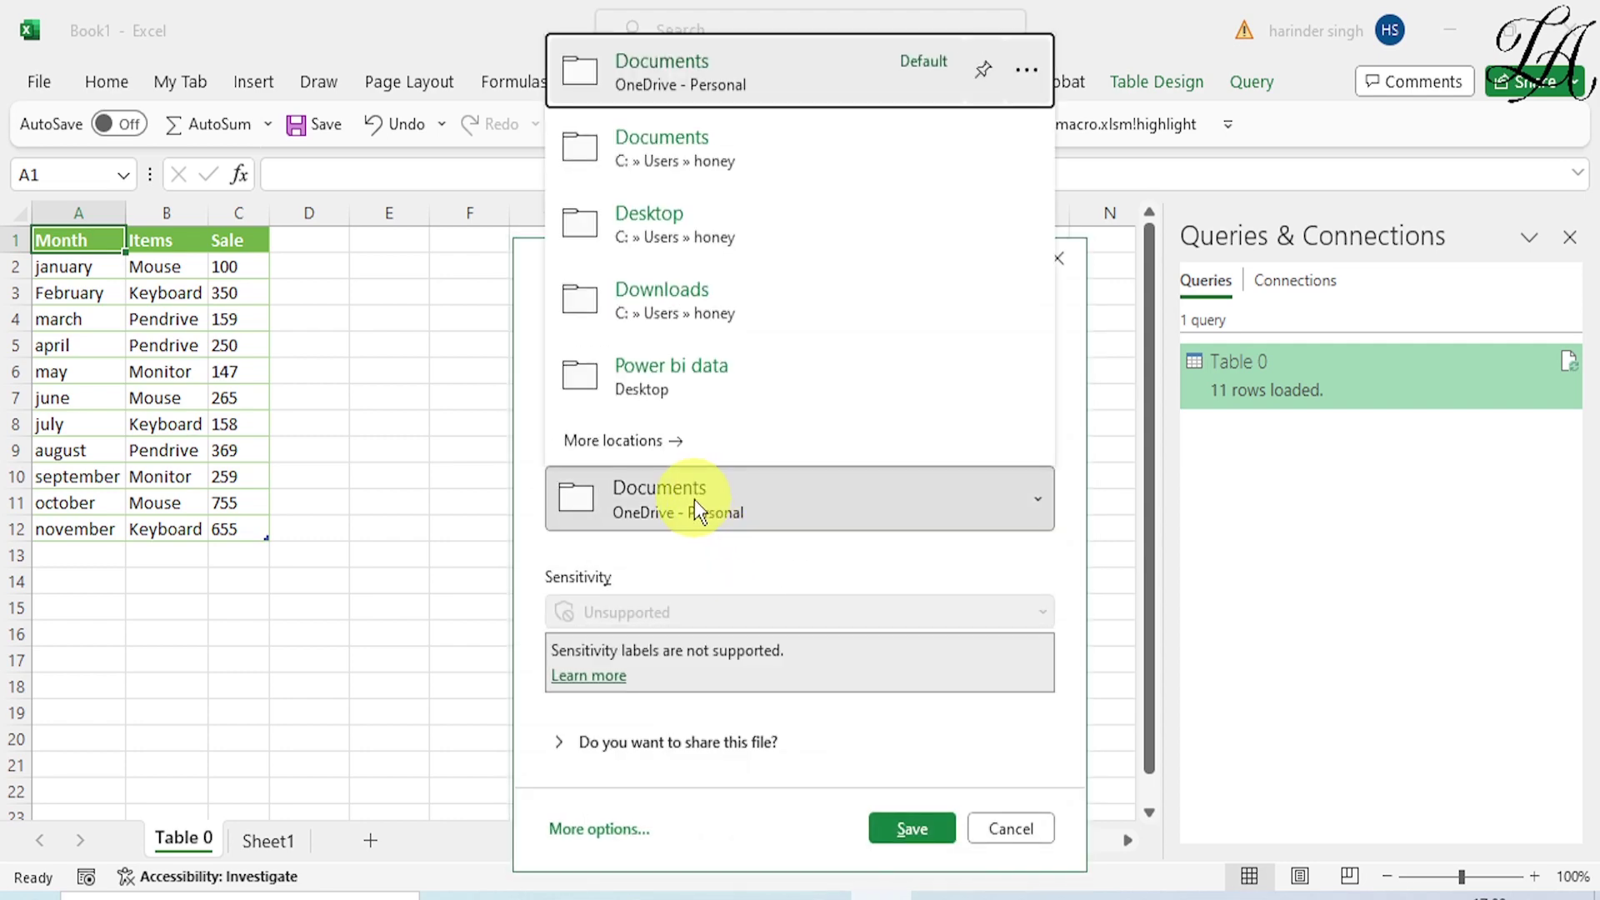
left_click(678, 220)
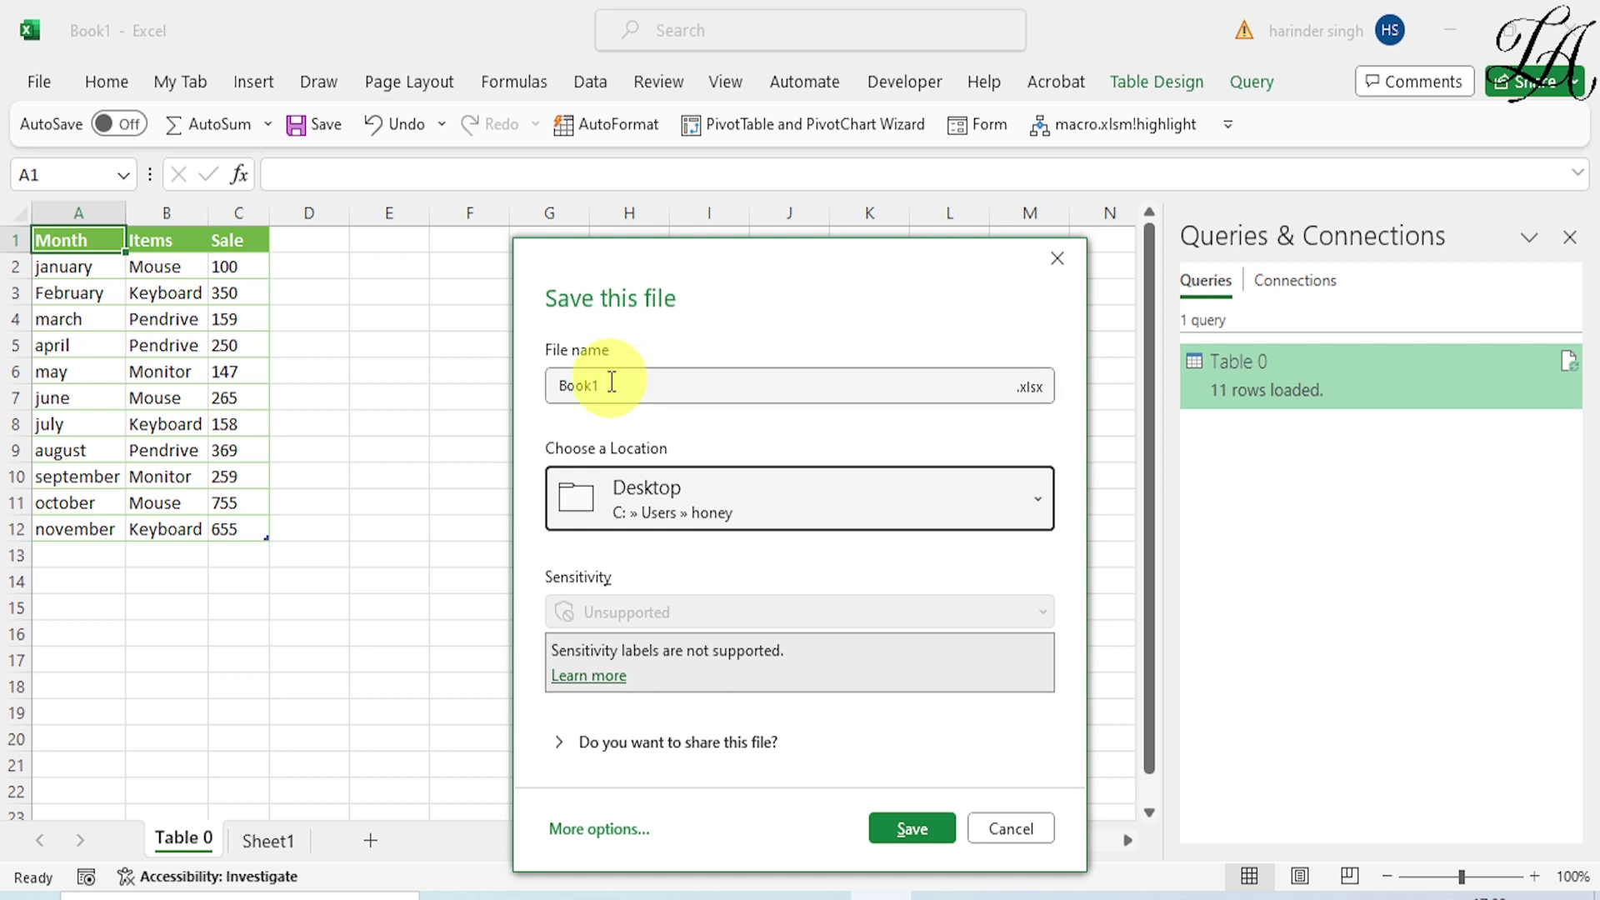
left_click(572, 386)
left_click_drag(536, 383, 648, 383)
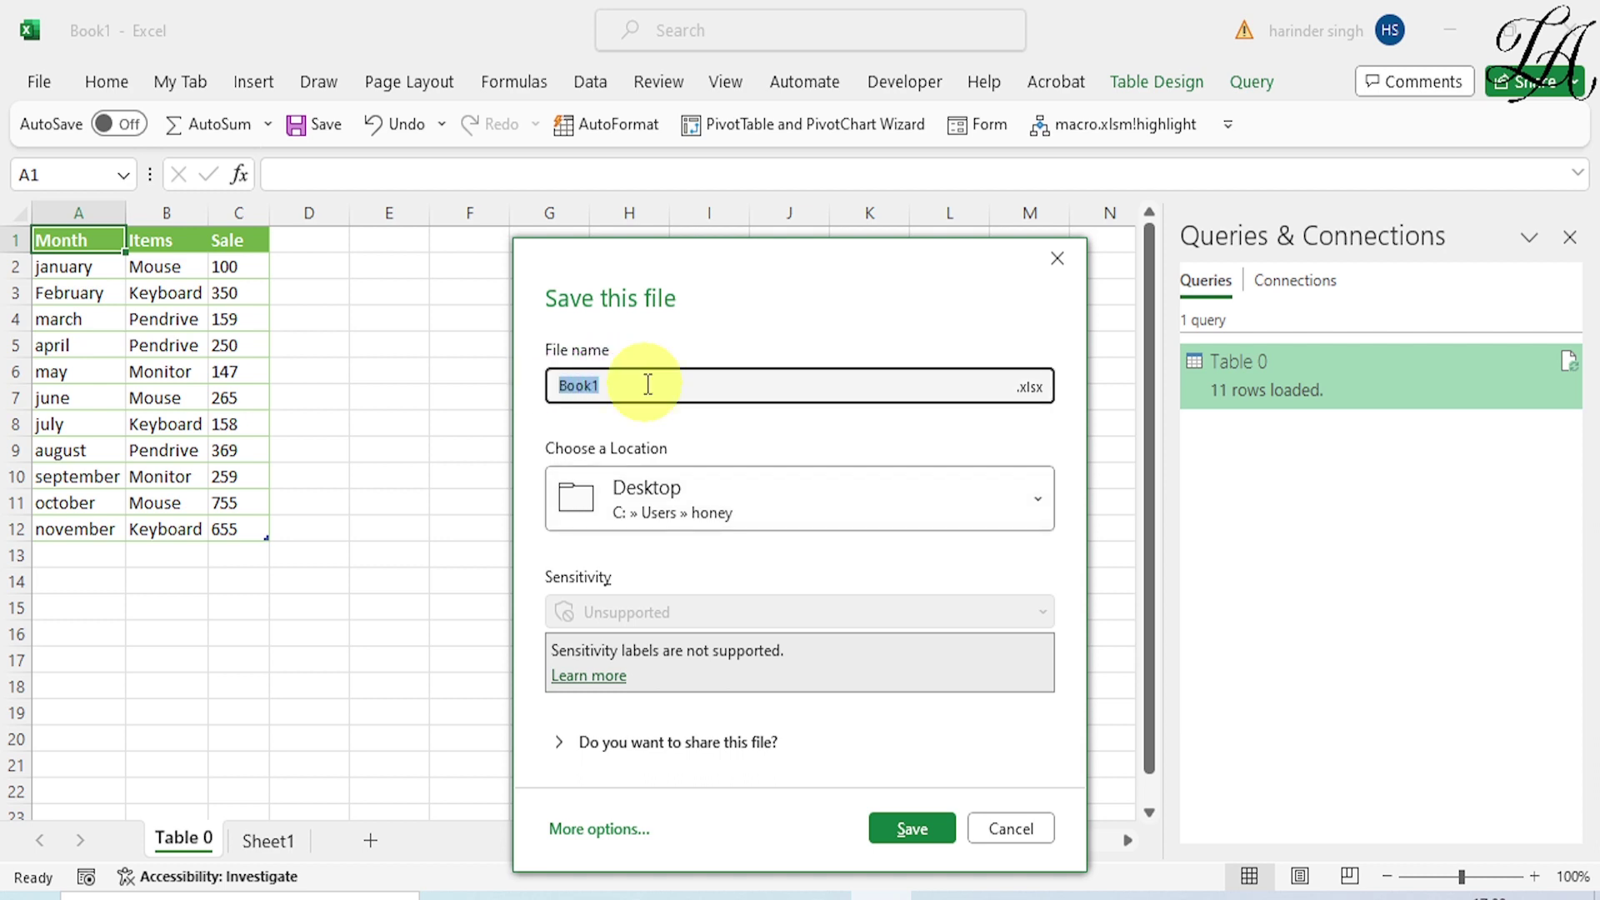
type("My")
type("data")
left_click(925, 827)
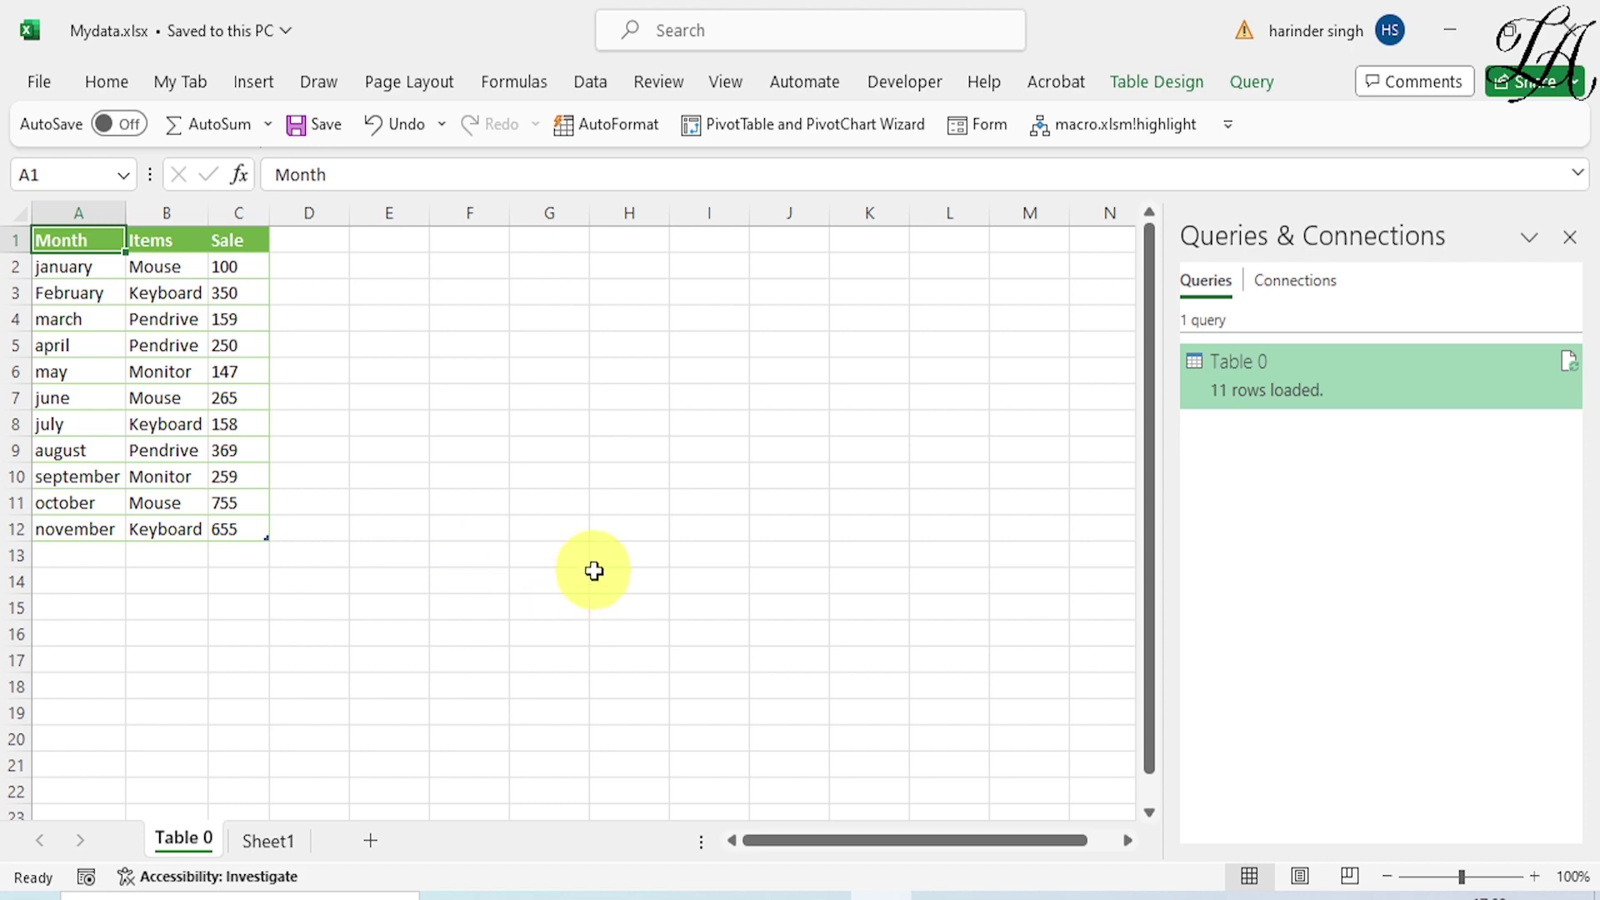
Go to the Saledata sheet in the browser and close the Publish to the web settings
left_click(832, 894)
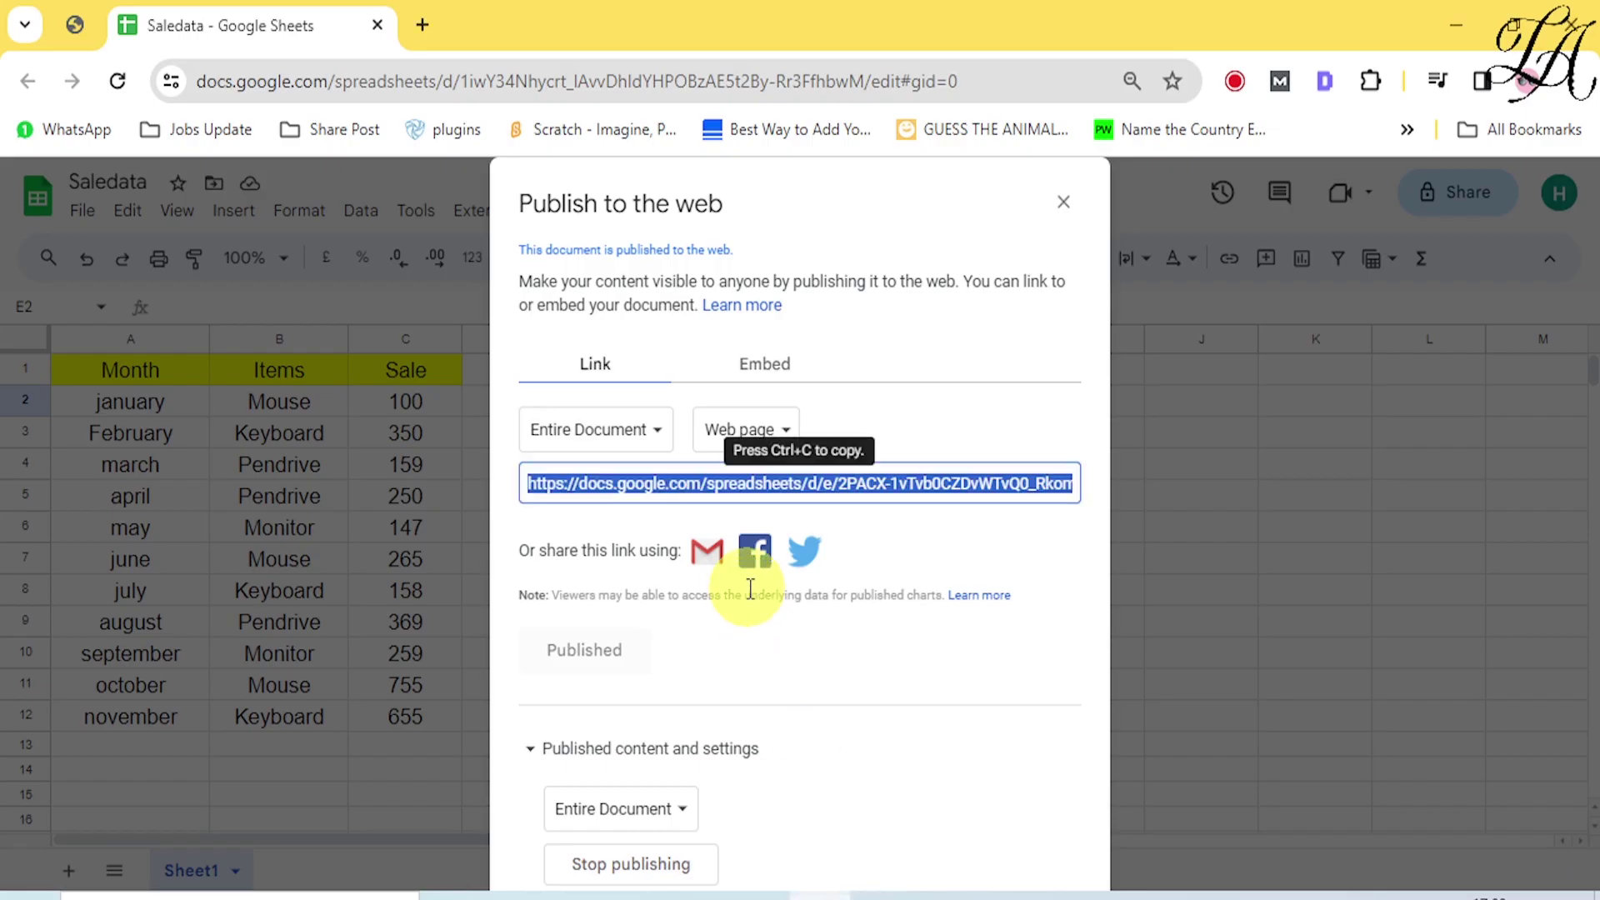
scroll(503, 592, "down", 1)
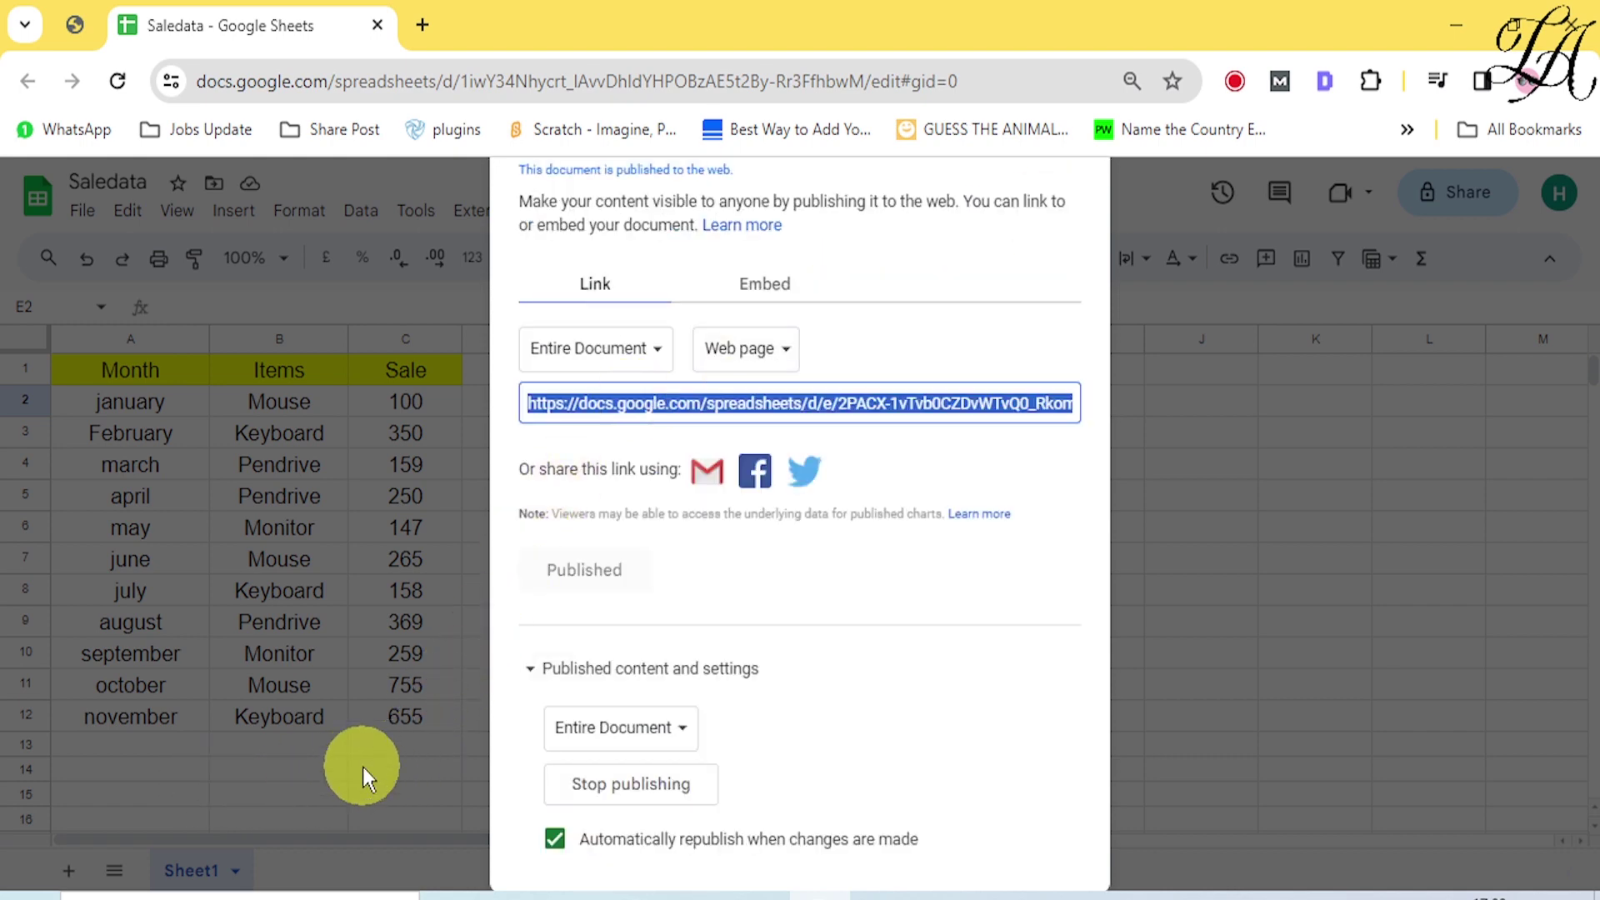
left_click(1235, 478)
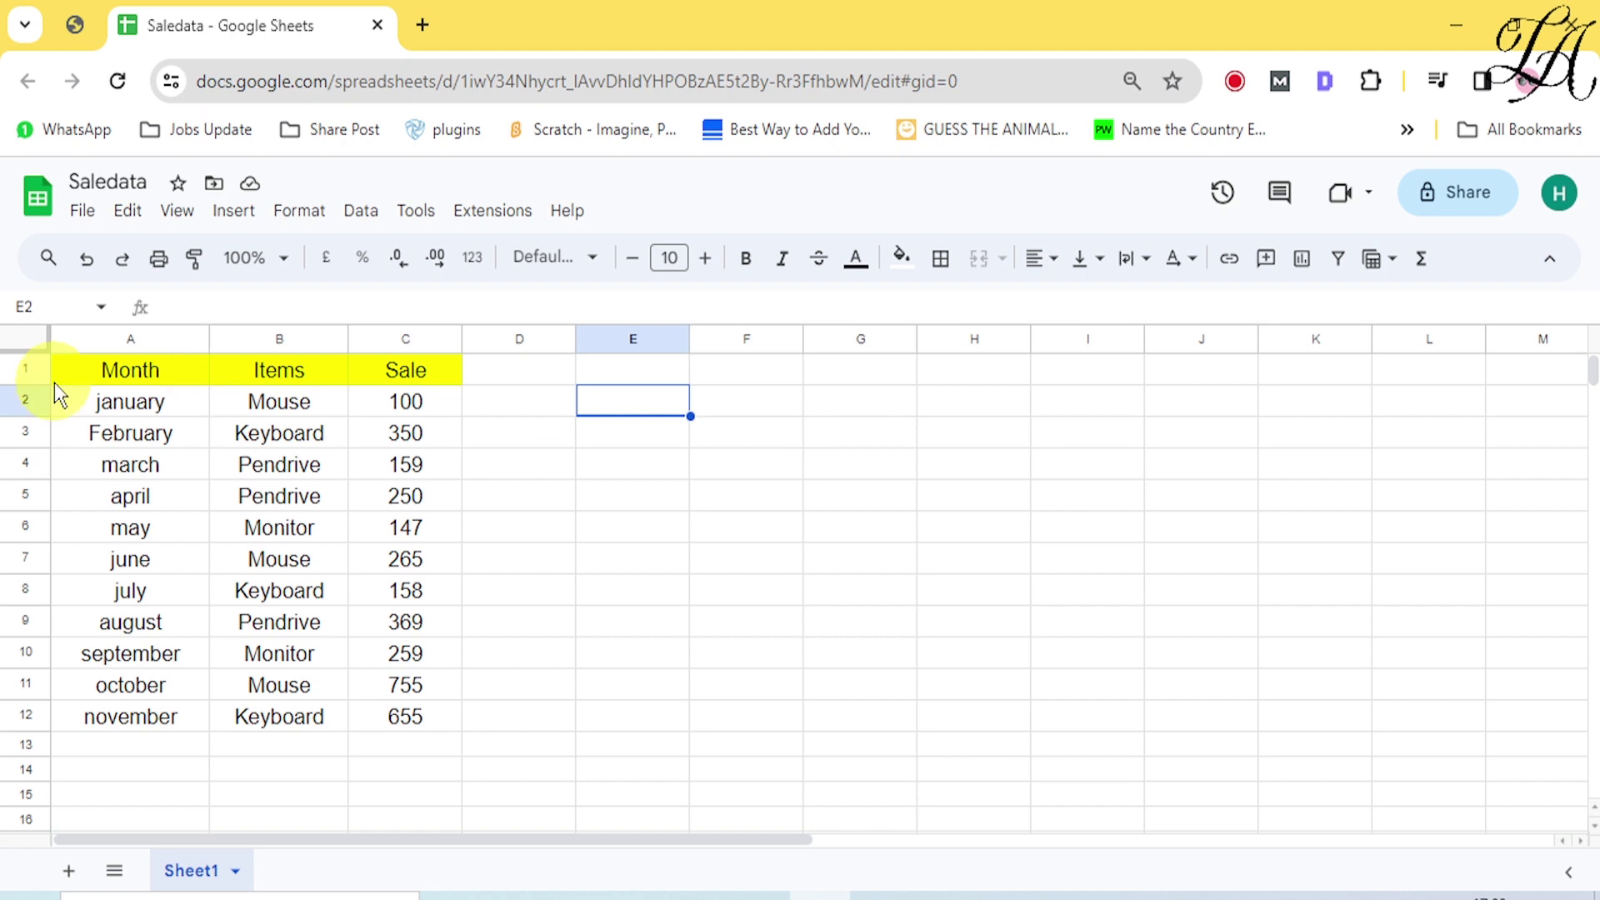
Enter december, Mouse and 500 into A13:C13, then return to the Excel workbook
left_click(128, 744)
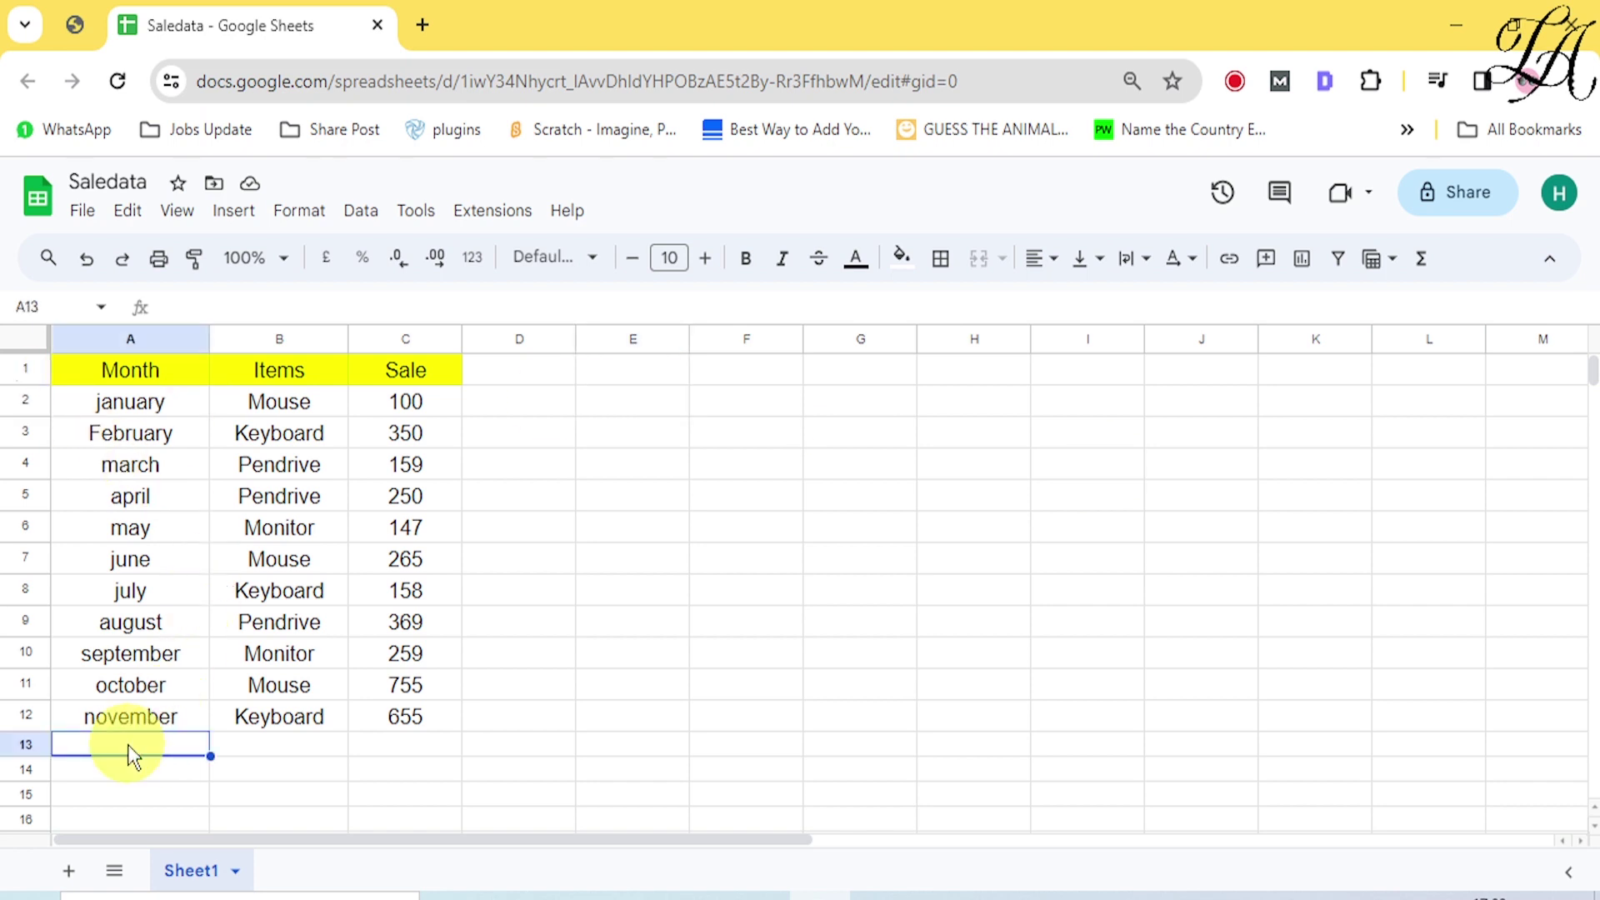
type("decem")
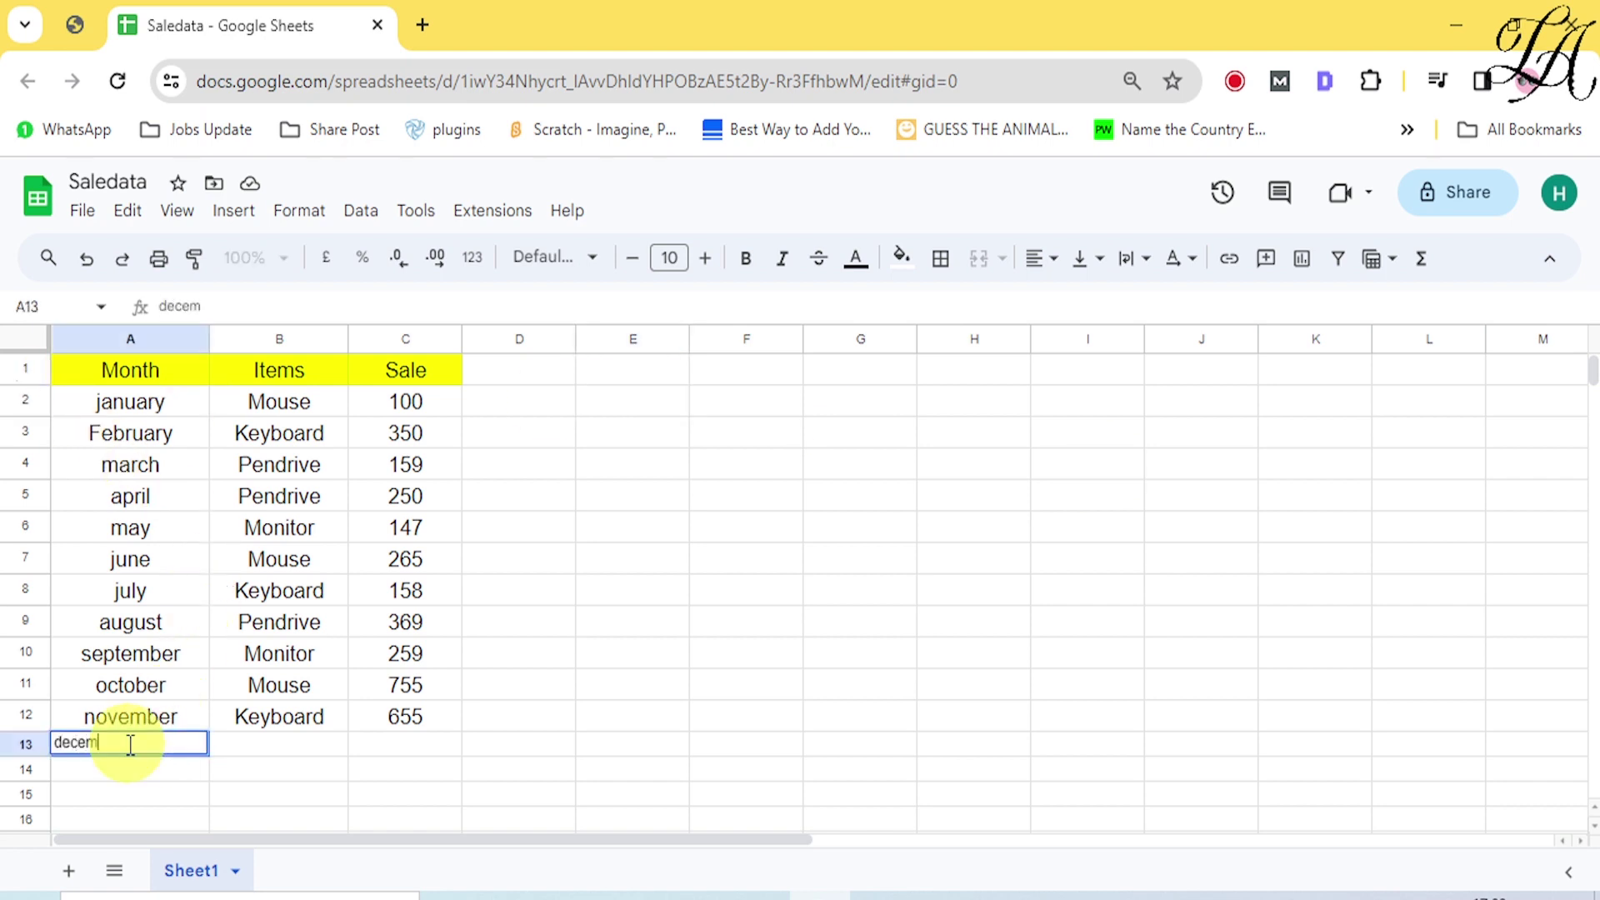
type("ber")
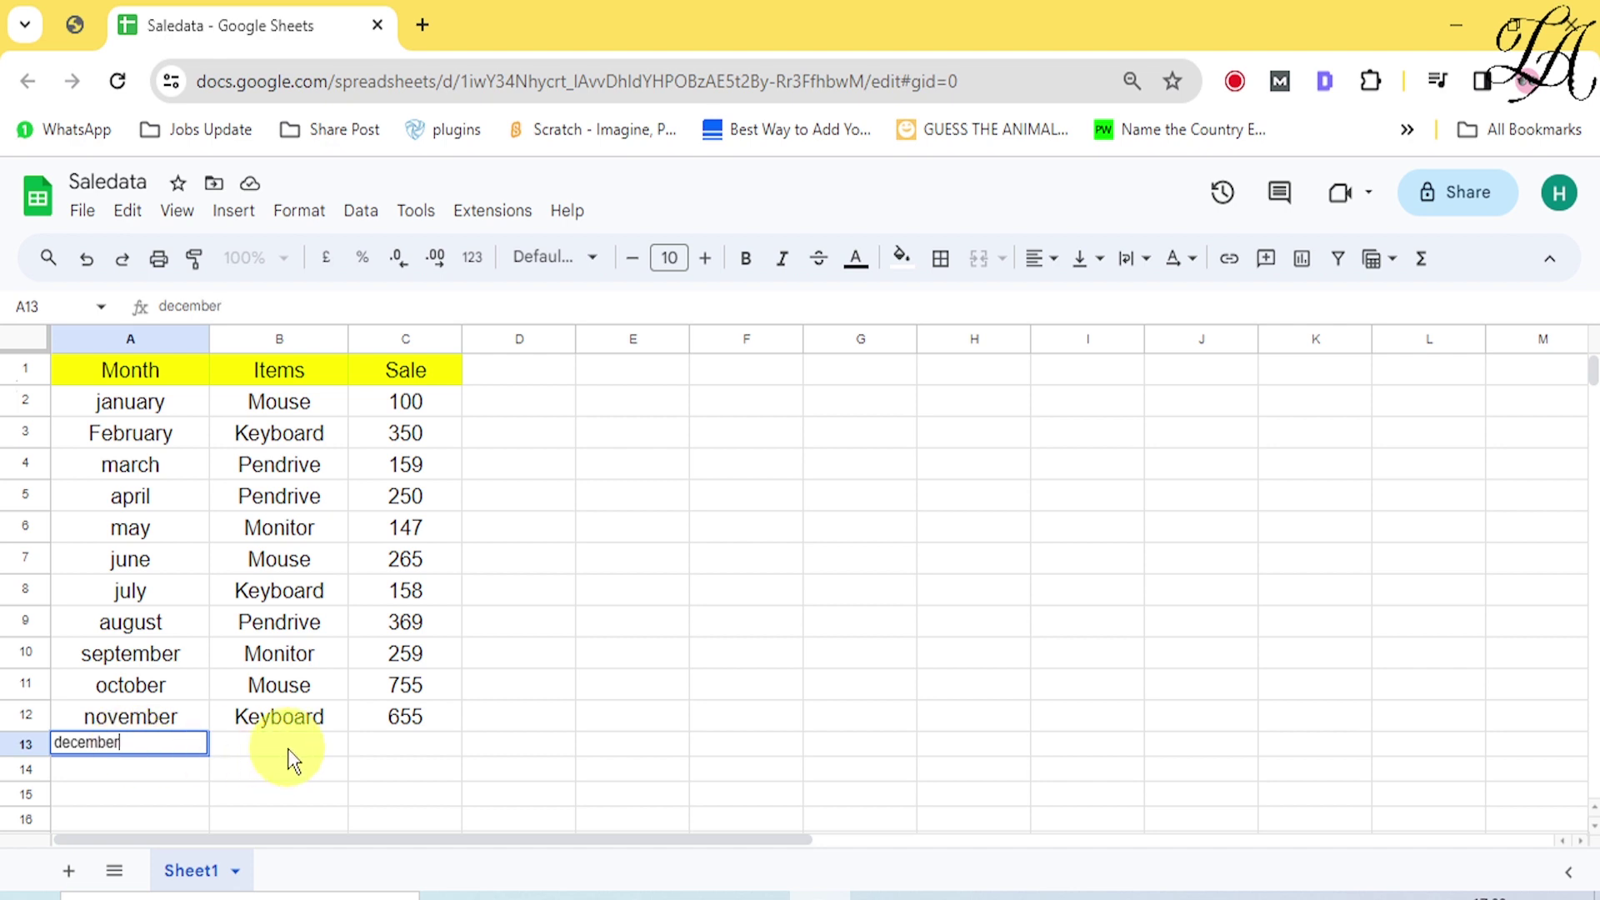
left_click(287, 754)
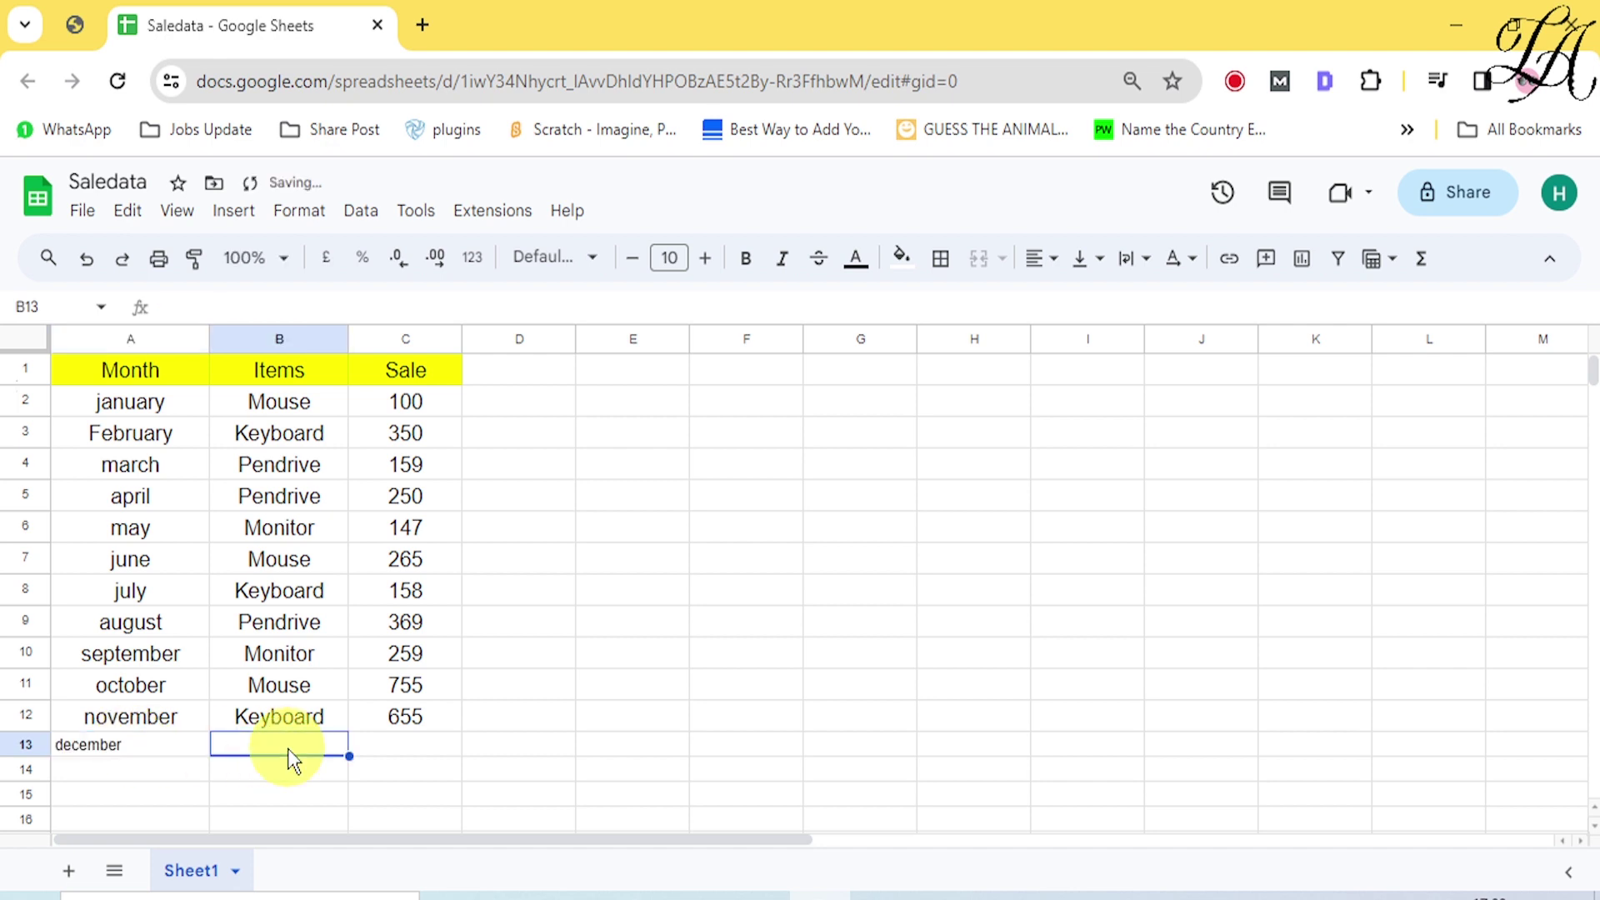
type("Mo")
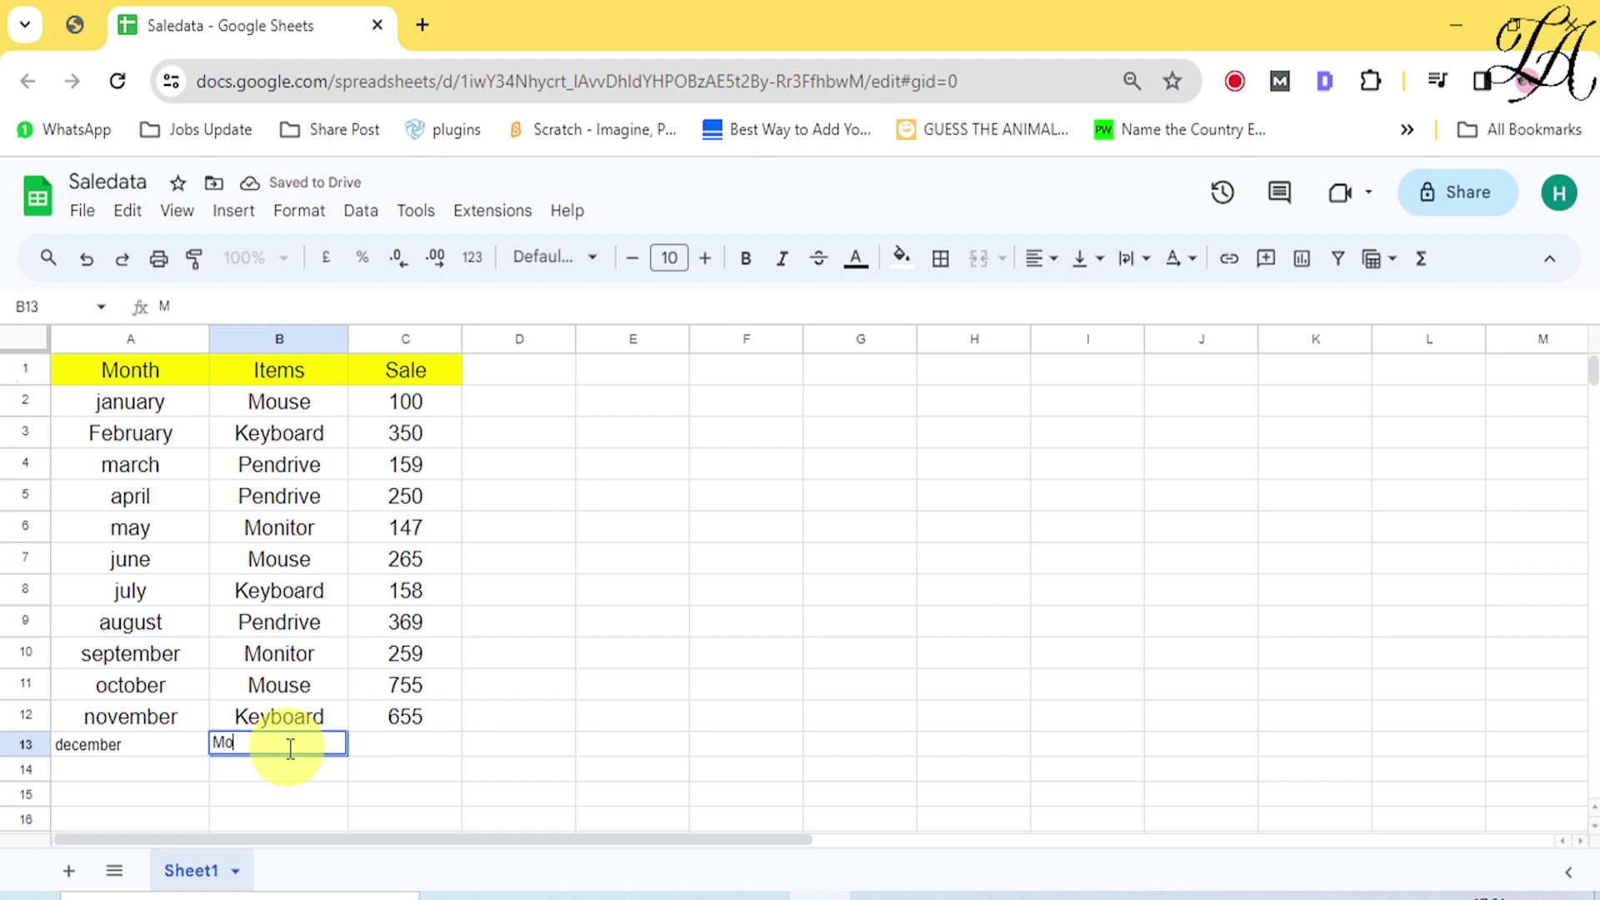
type("use")
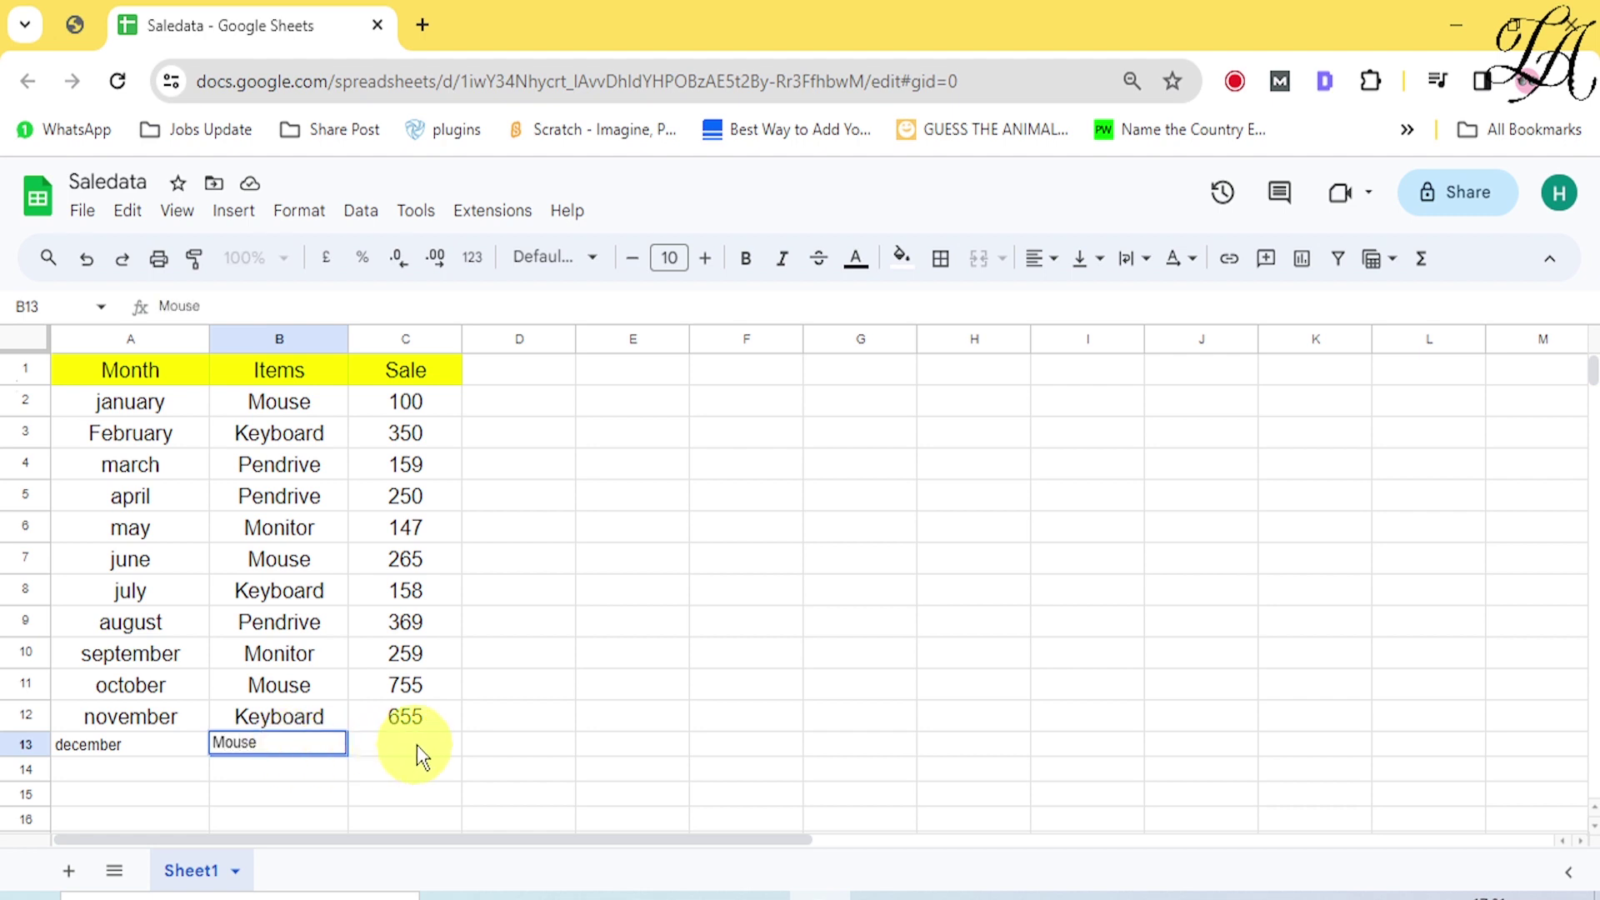
left_click(418, 742)
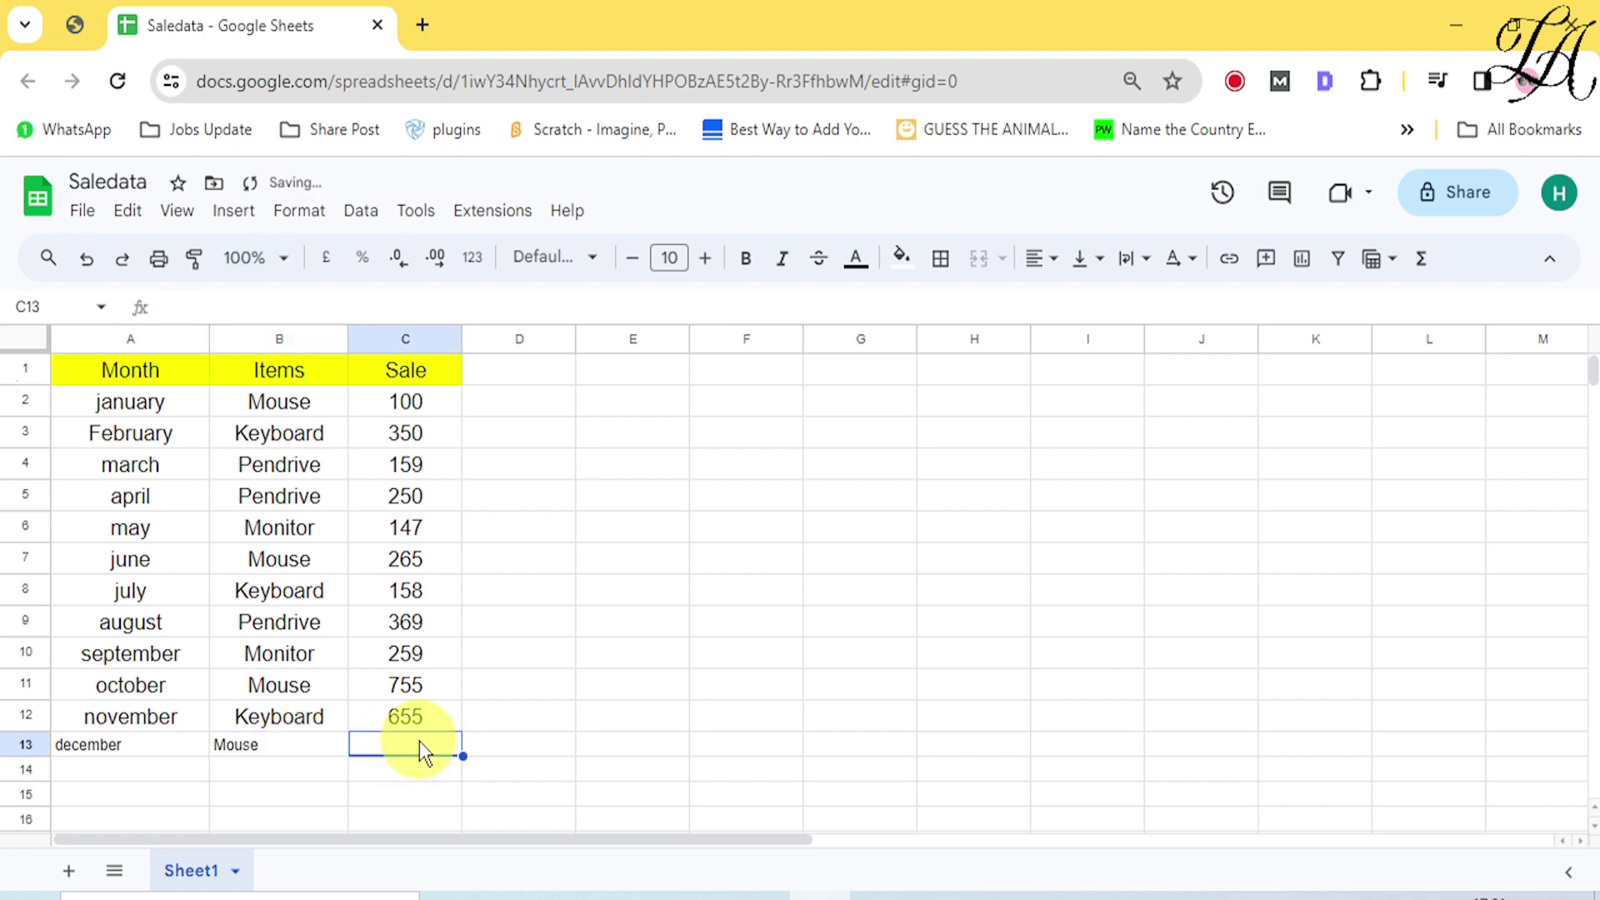
type("500")
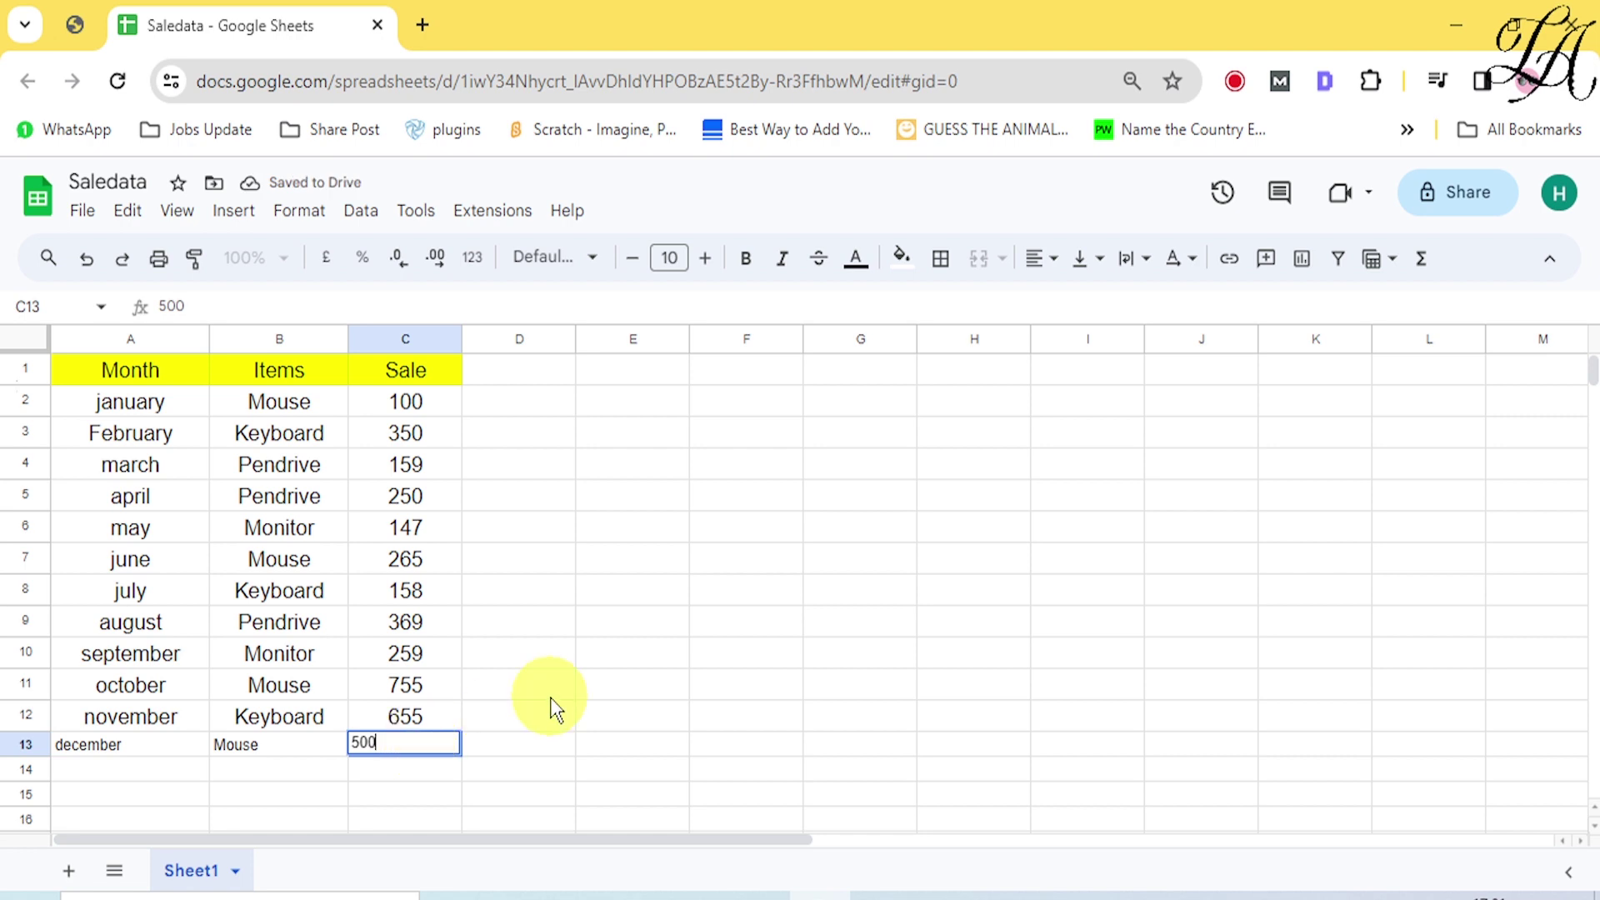
left_click(550, 697)
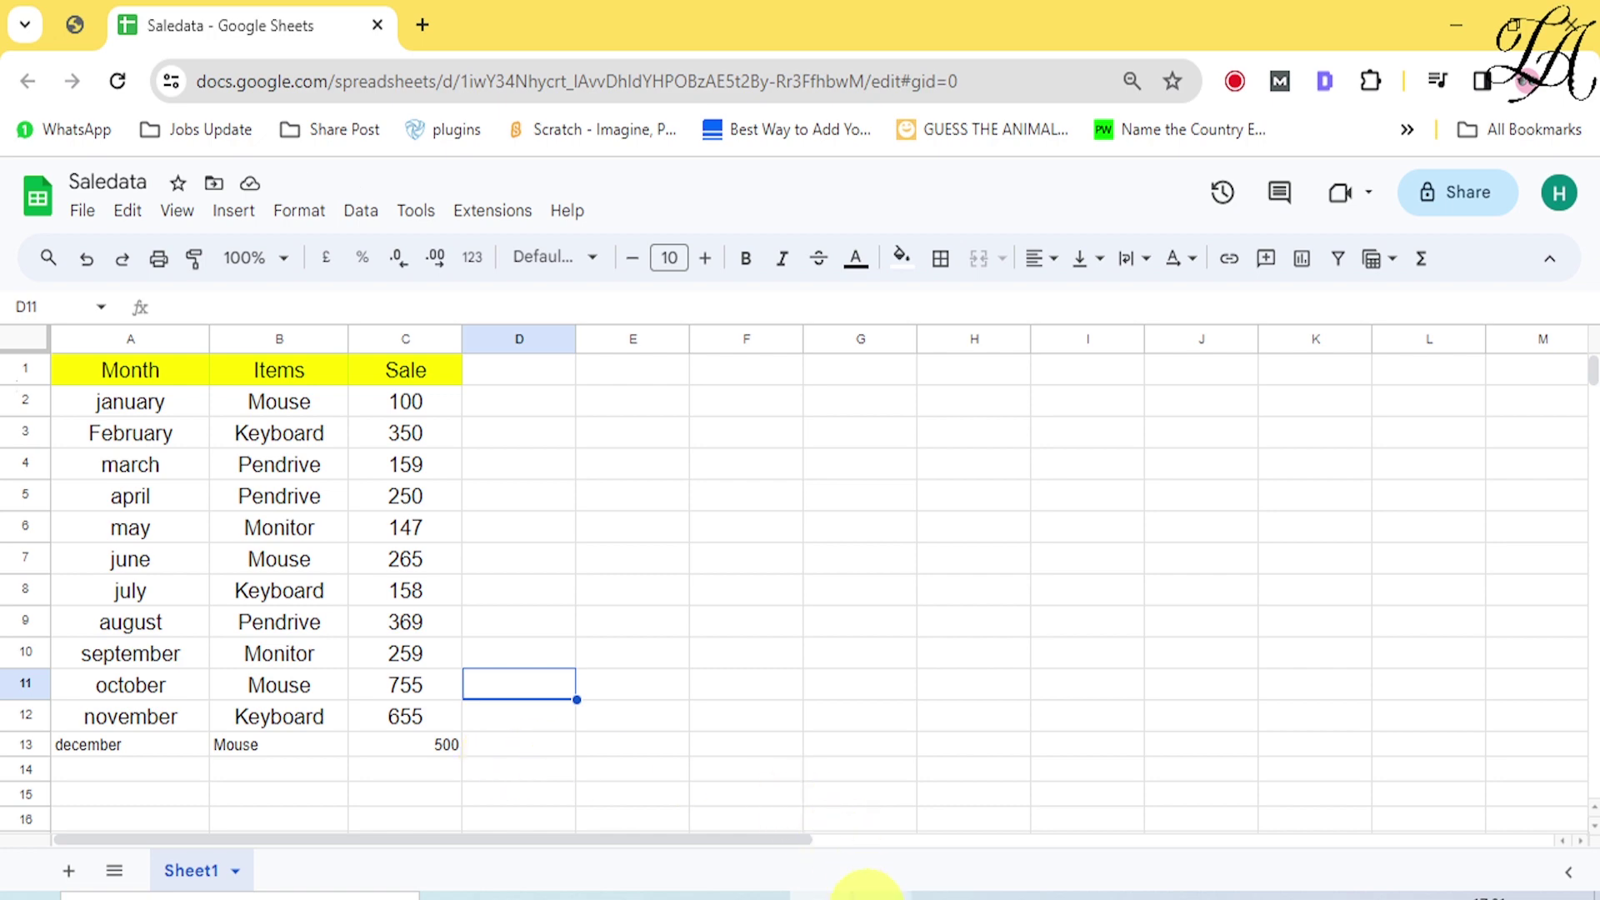
left_click(867, 892)
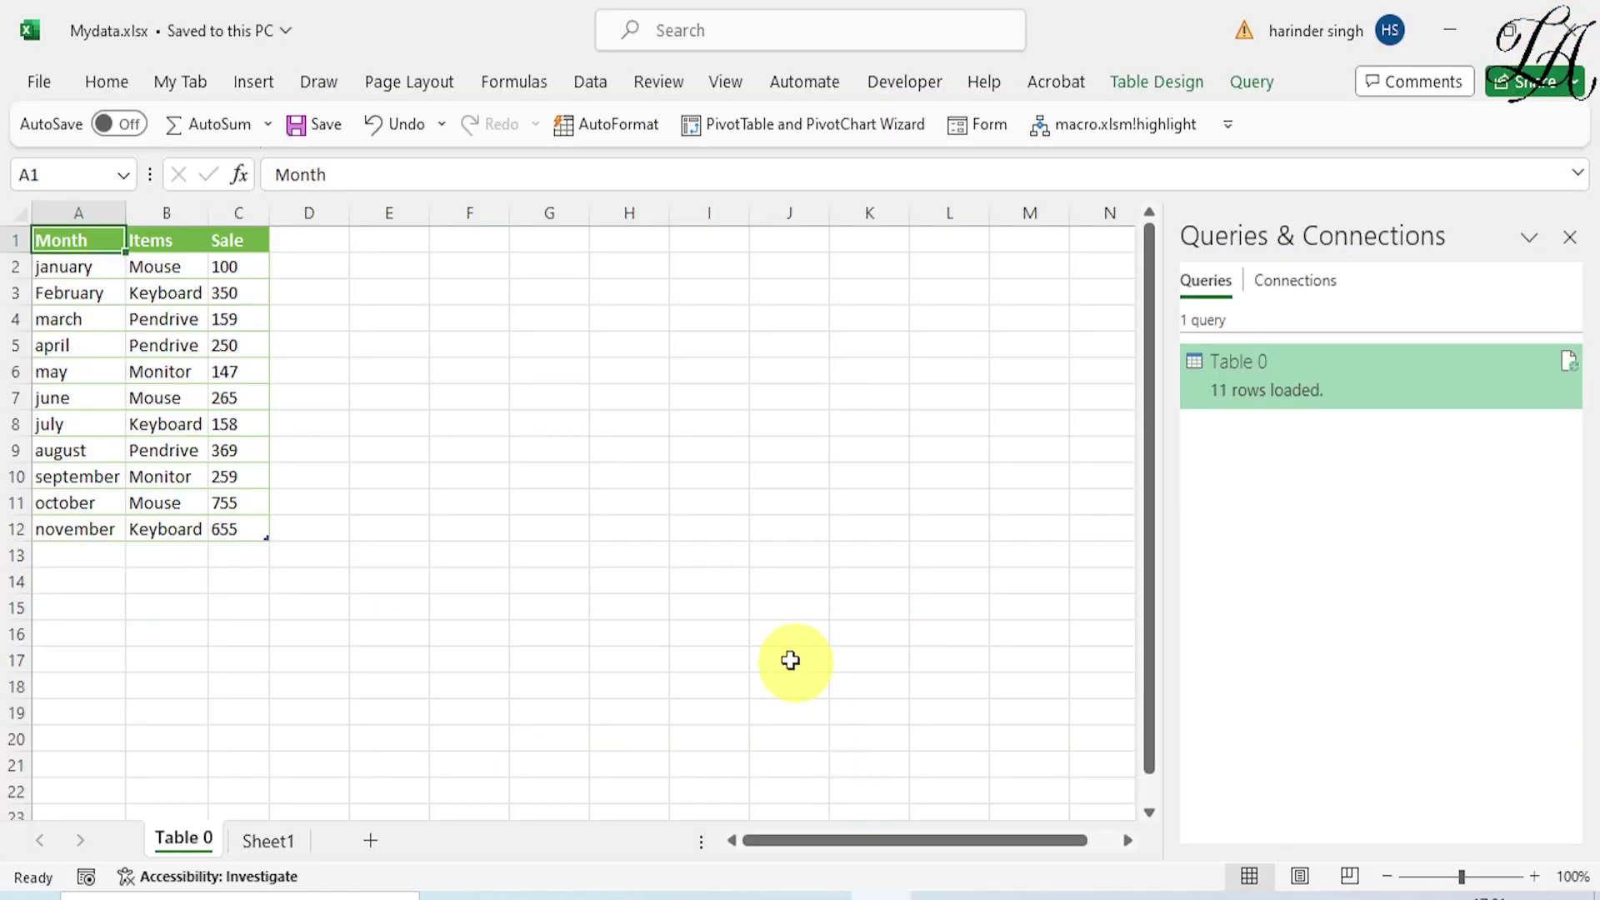
Close Mydata.xlsx, minimize Chrome, and double-click Mydata.xlsx on the Desktop to reopen it
left_click(689, 655)
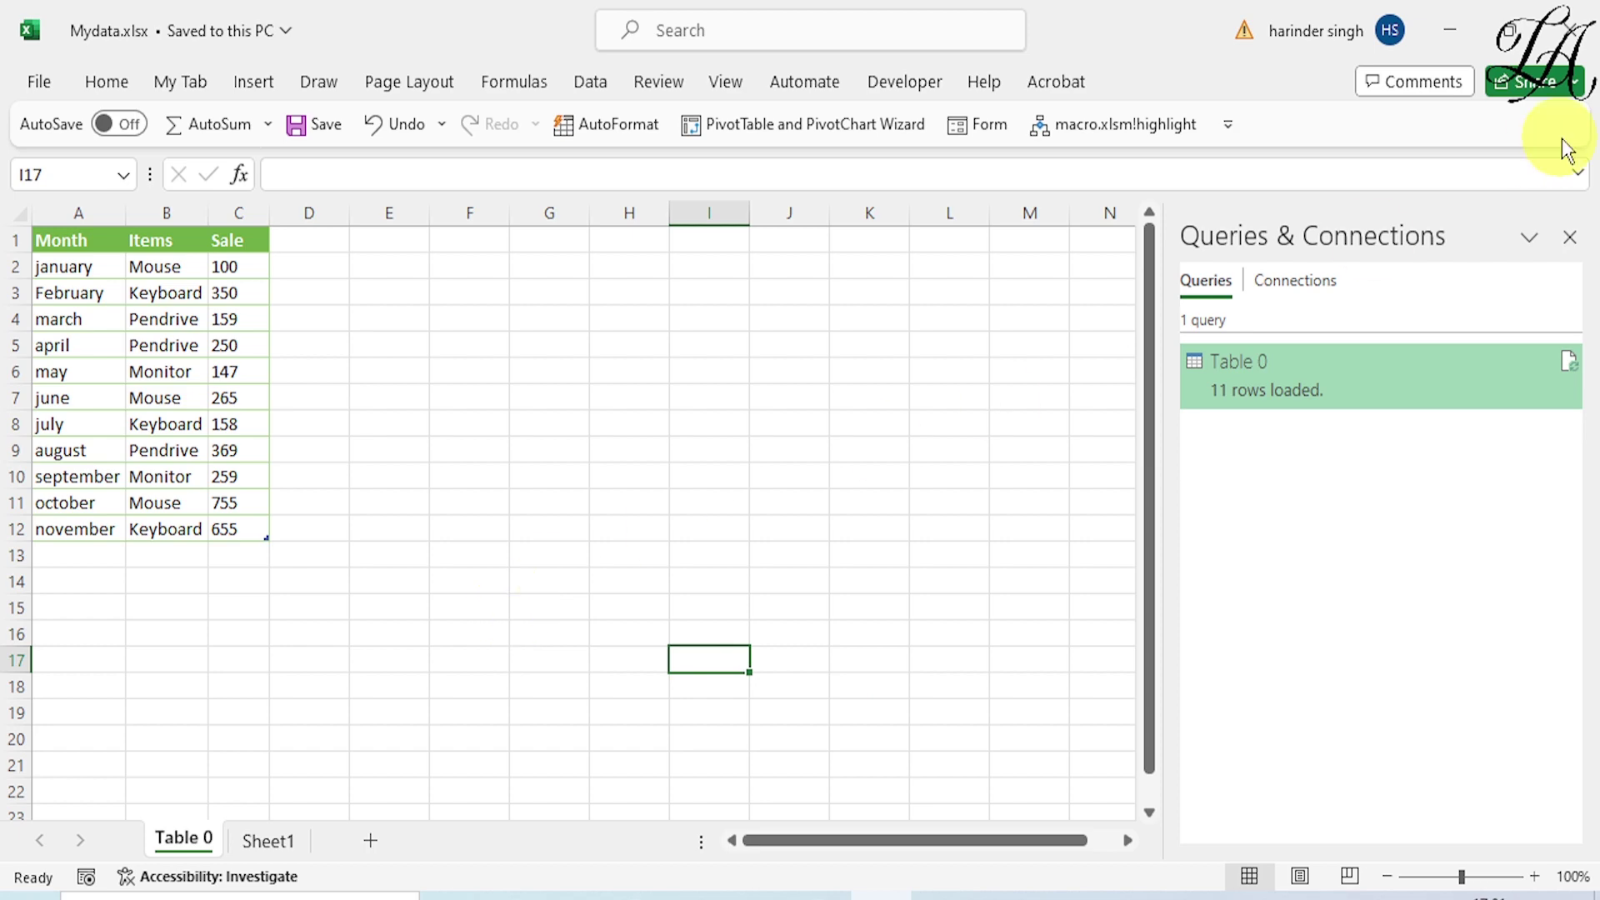
left_click(1571, 30)
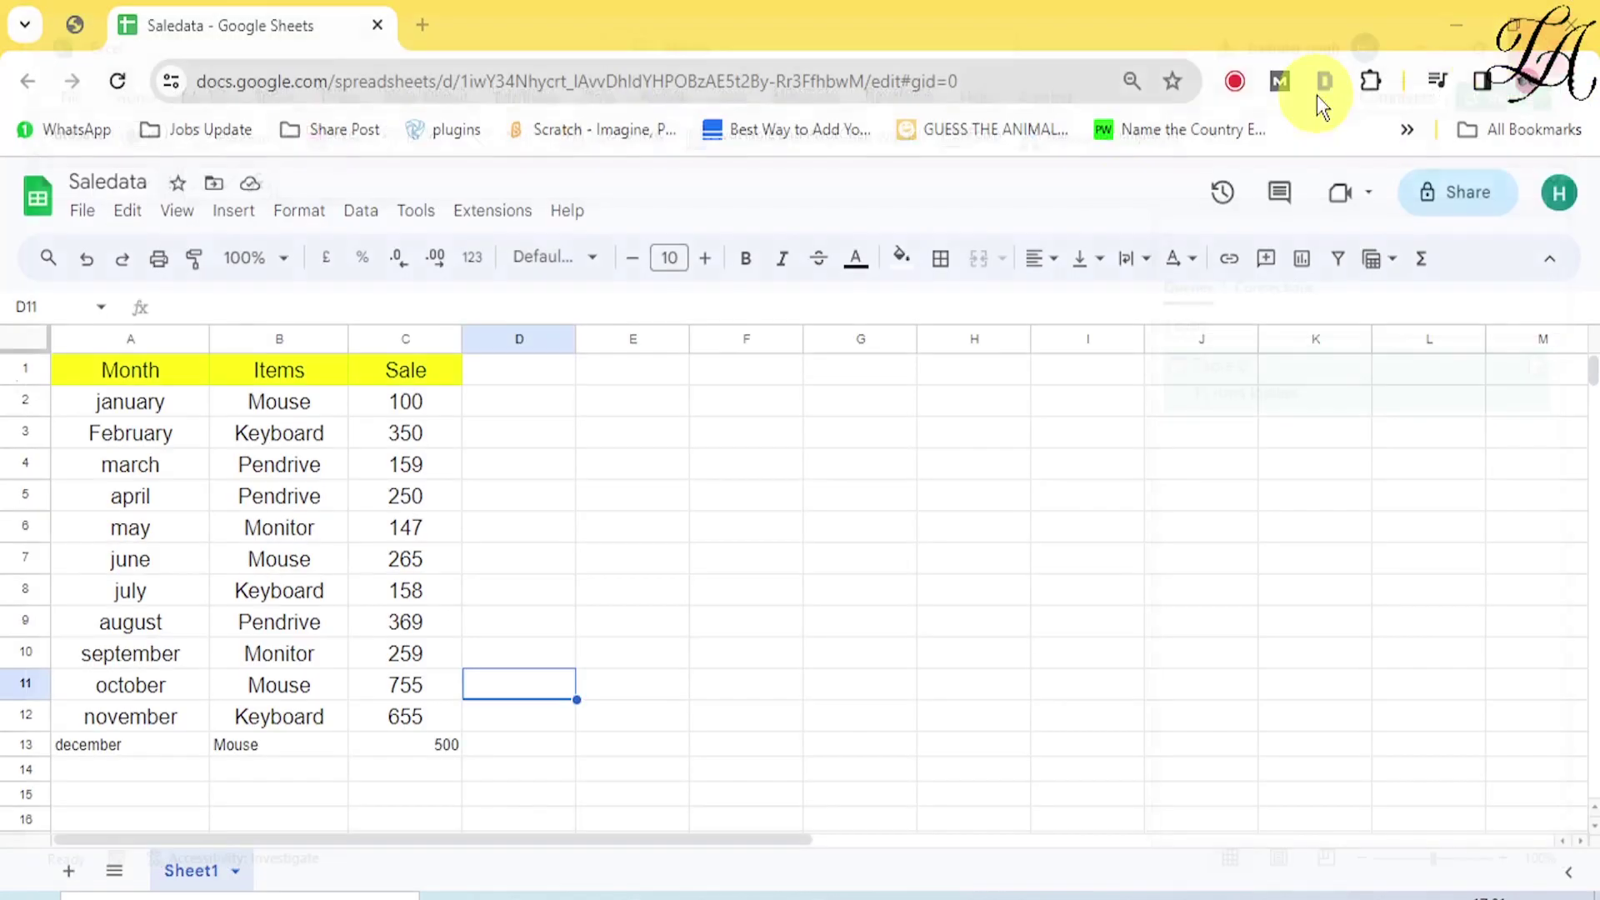
left_click(1455, 27)
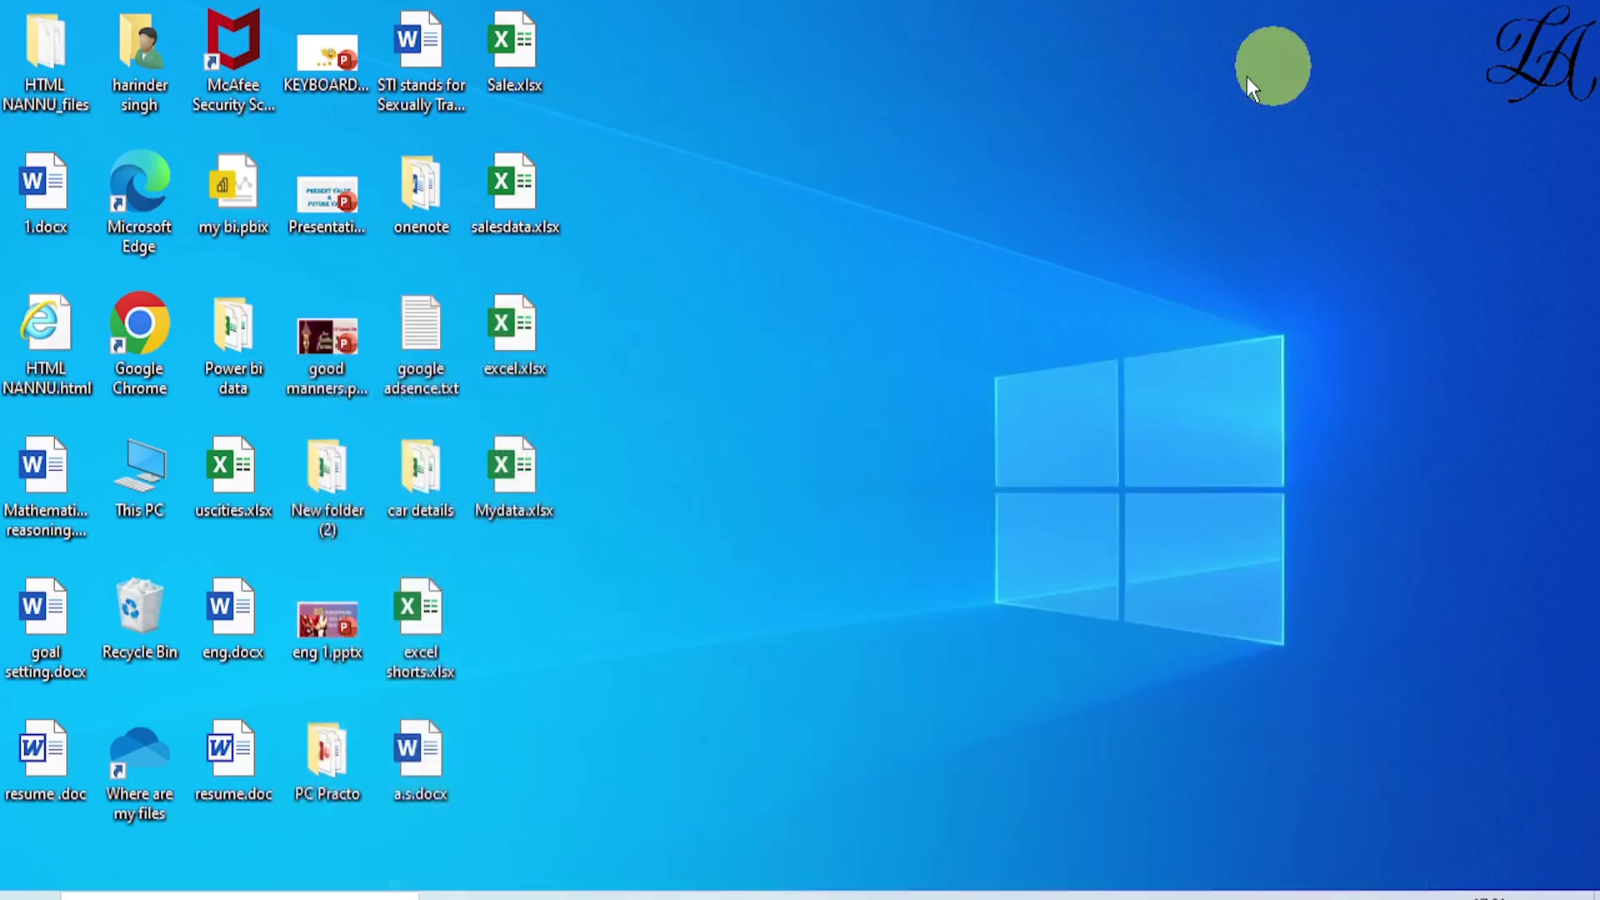
double_click(518, 479)
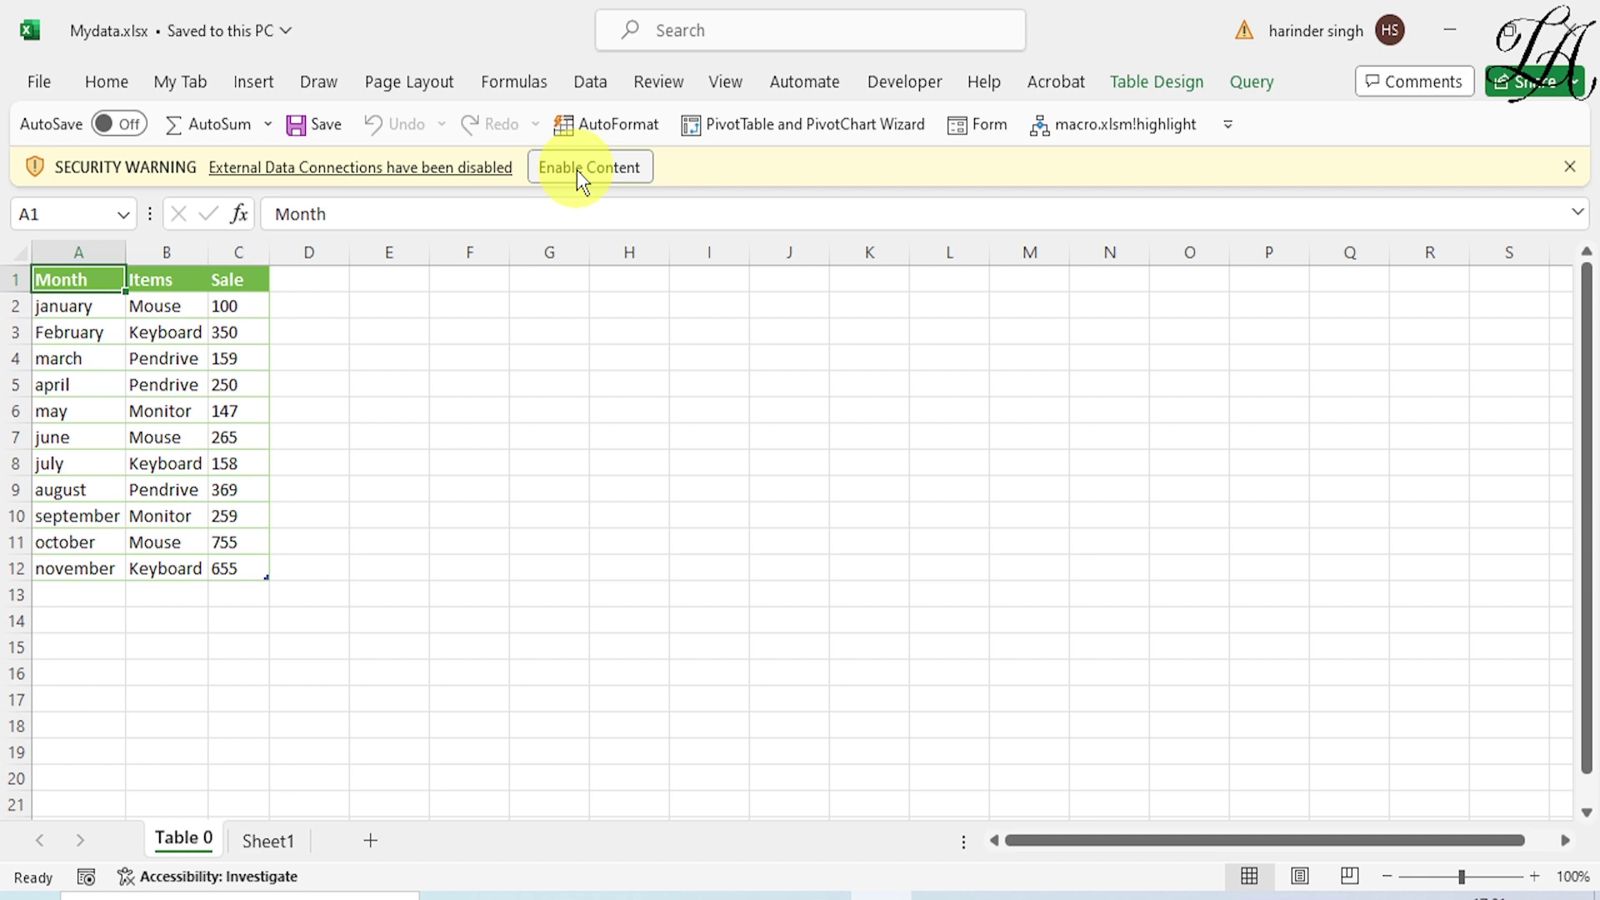
Choose Enable Content on the Security Warning bar to allow the workbook's external data connections
left_click(577, 170)
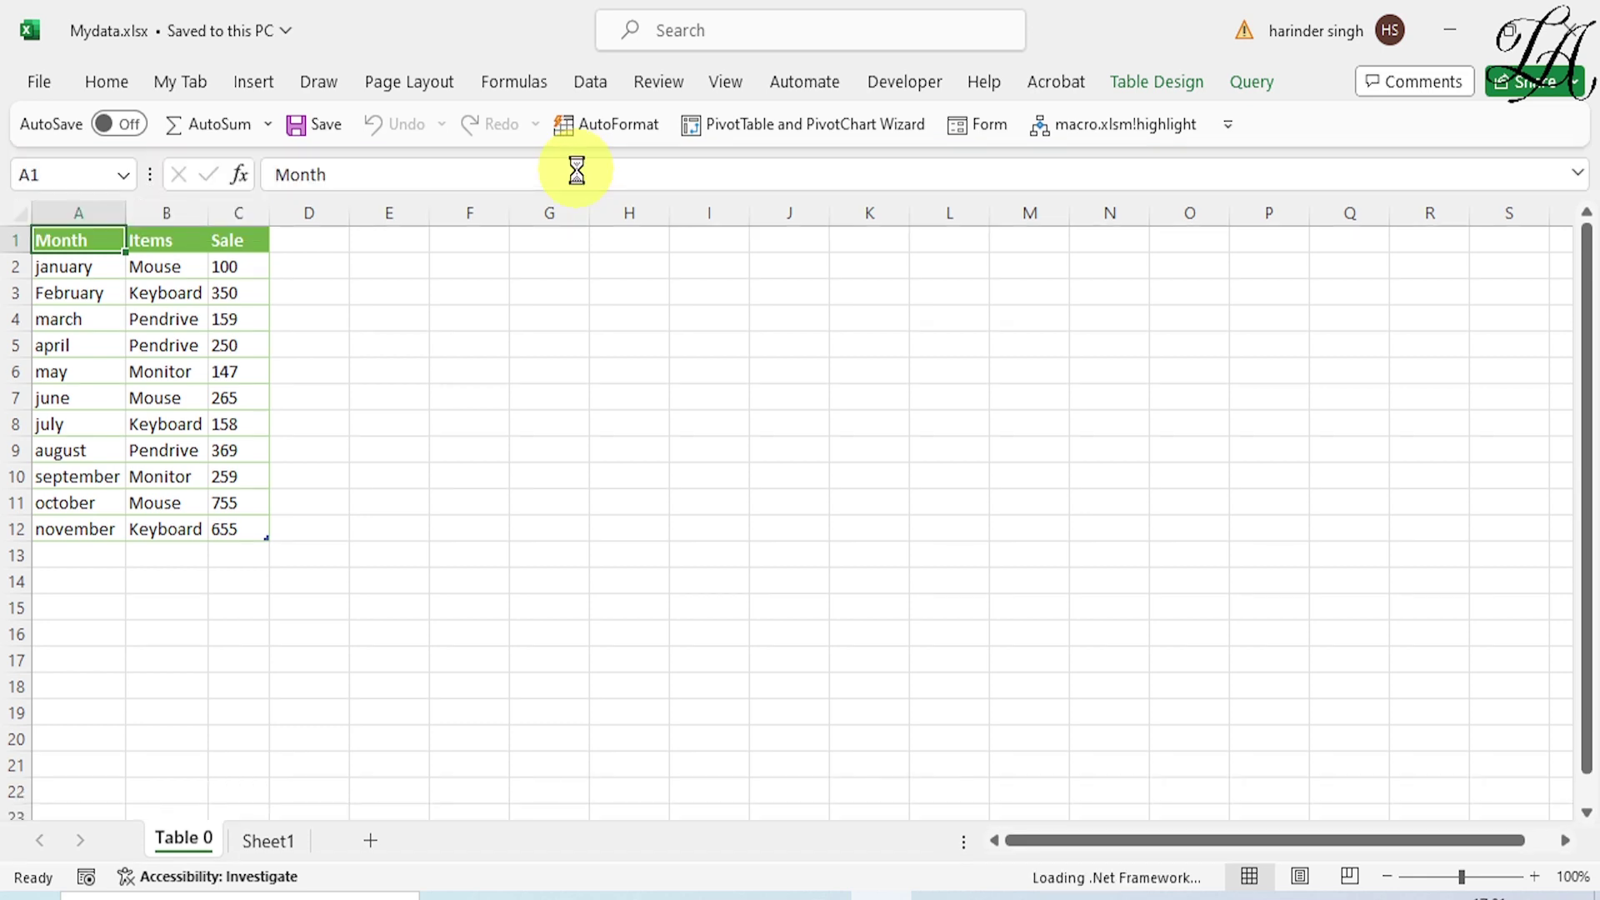